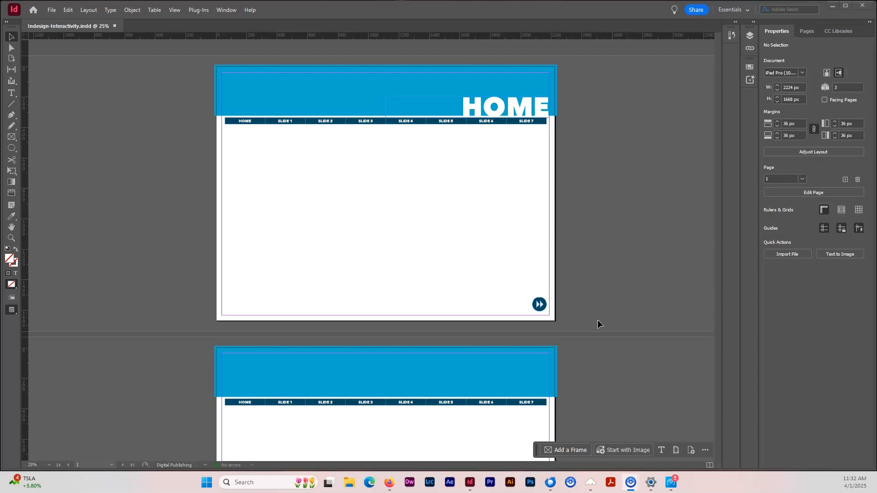
- Look over the document pages and the HOME title and navigation bar on page 1
scroll(577, 291, down, 4)
scroll(576, 292, up, 2)
scroll(576, 295, down, 4)
scroll(571, 301, up, 5)
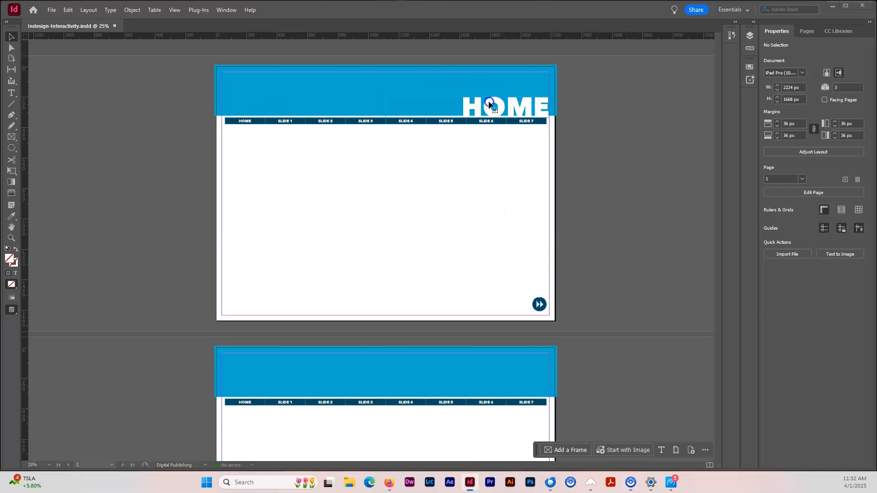
click(386, 122)
click(369, 123)
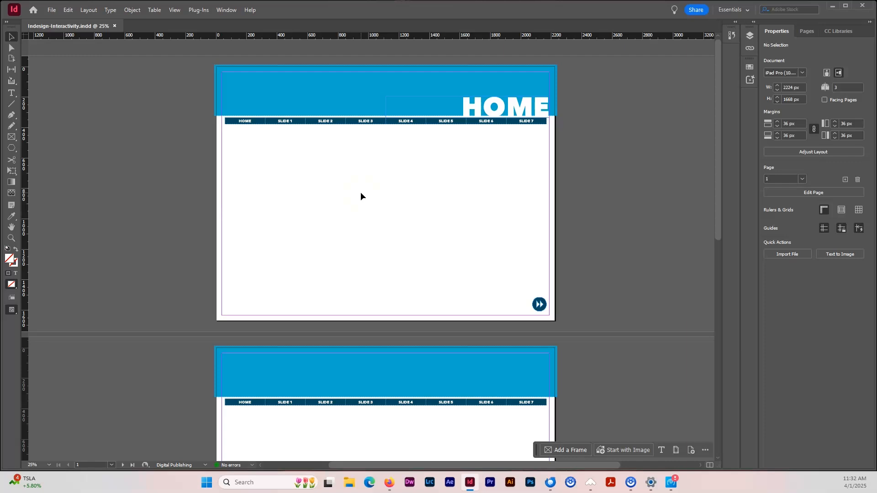
- Open the A-Parent page and examine its navigation buttons and blue header rectangle
click(805, 30)
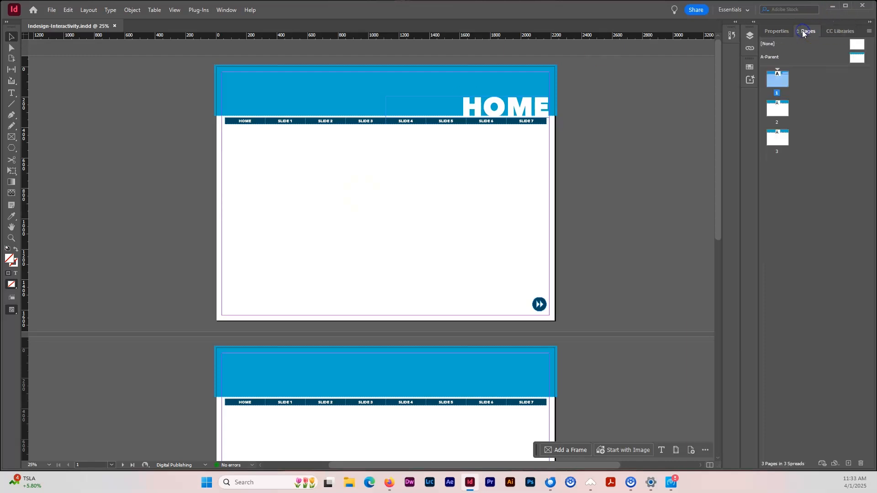
double_click(857, 57)
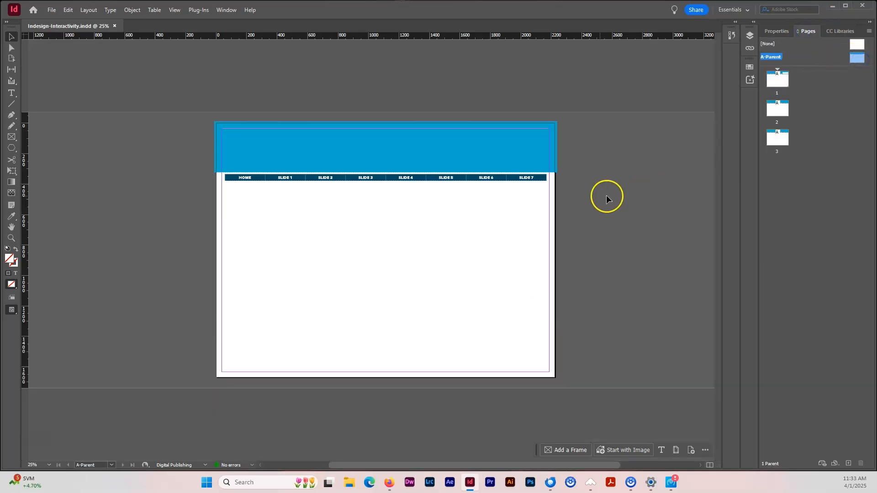
click(519, 179)
click(452, 179)
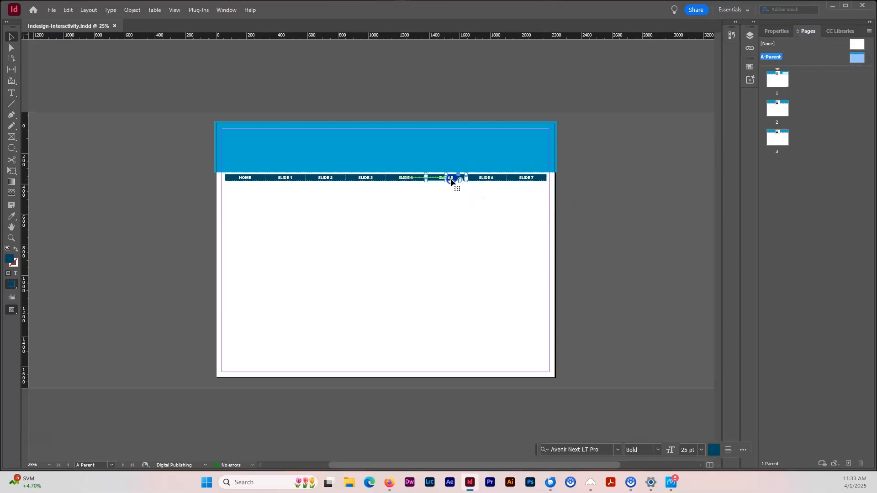
click(528, 158)
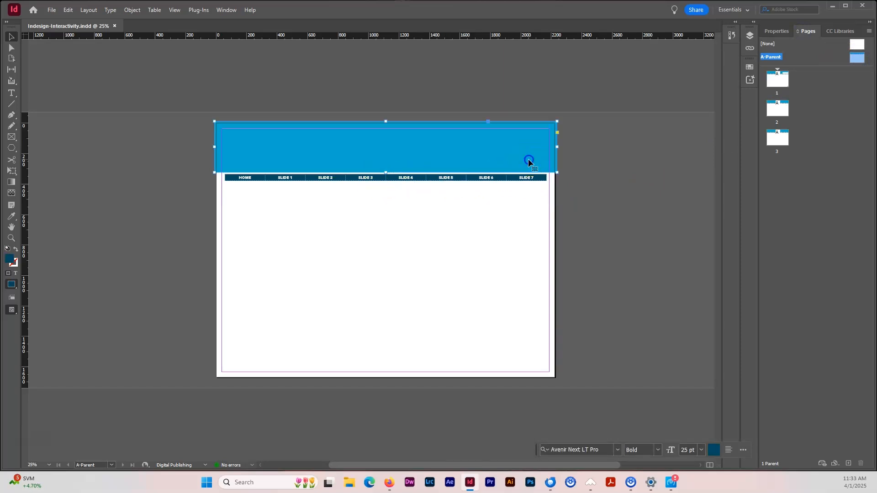
click(610, 154)
double_click(857, 56)
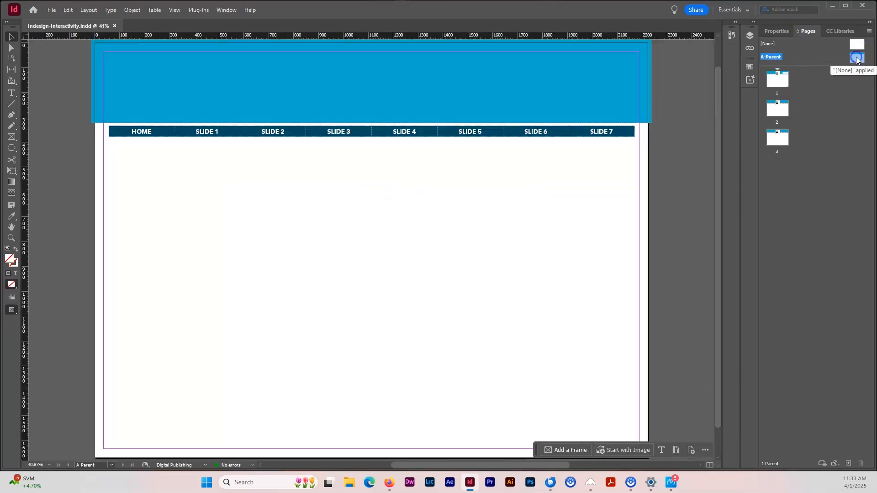
- Return to page 1 and examine its layout, the forward-arrow button and the start of page 2
double_click(777, 79)
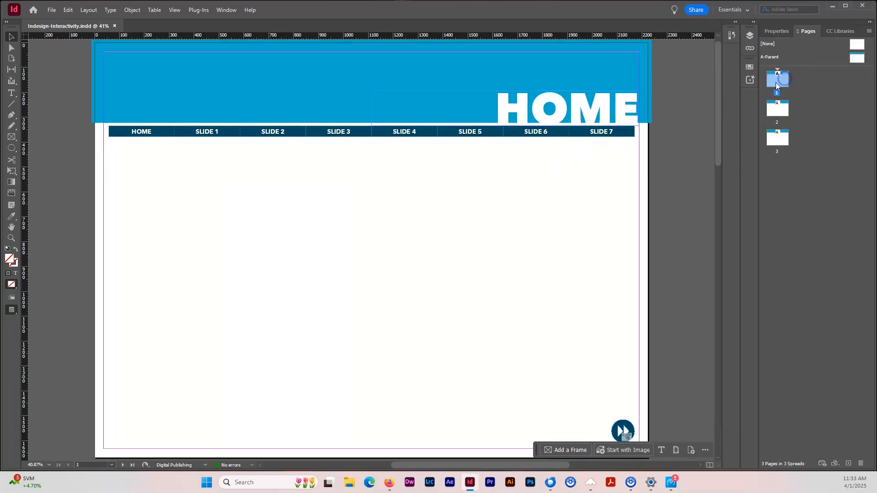
scroll(618, 184, down, 15)
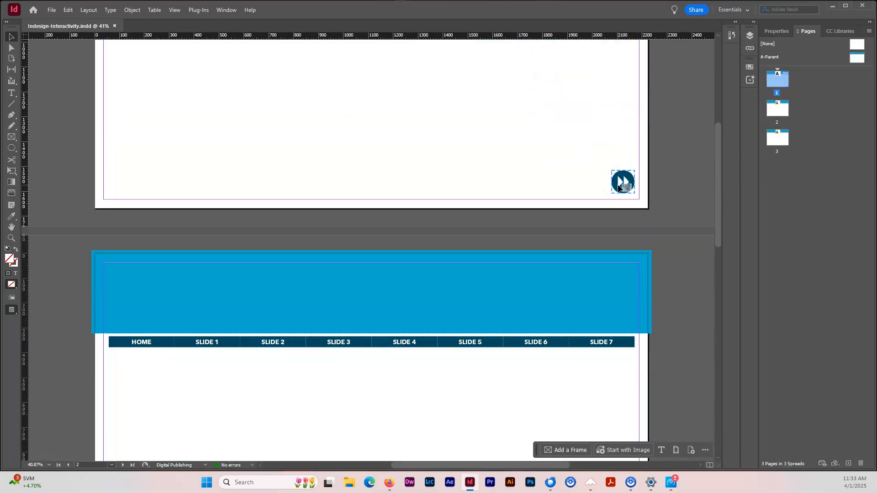
scroll(619, 191, up, 15)
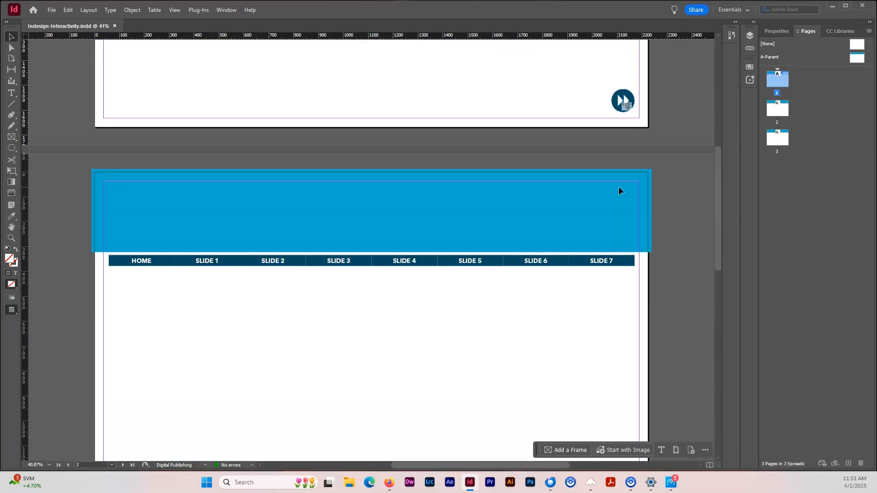
scroll(618, 187, up, 3)
scroll(619, 191, down, 8)
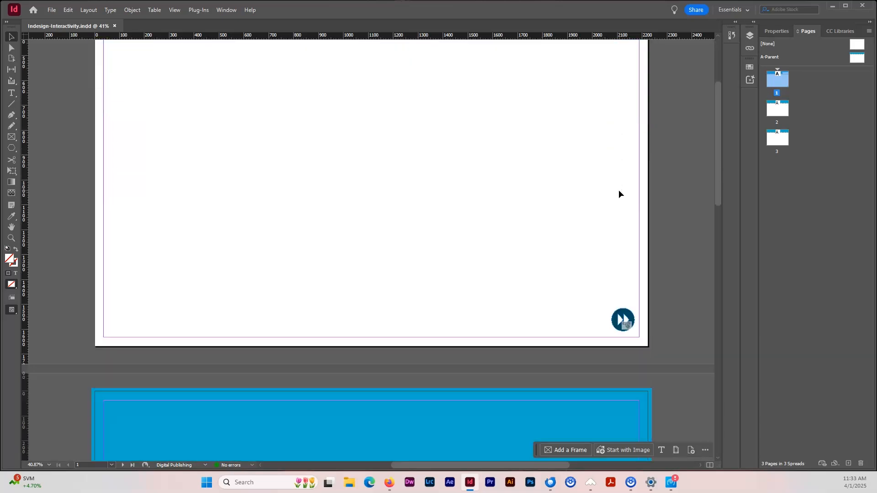
scroll(618, 199, down, 6)
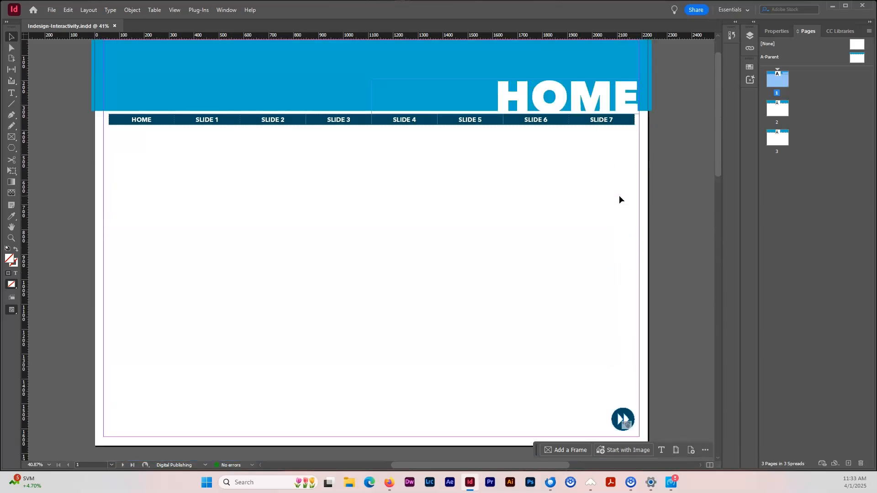
scroll(619, 200, up, 2)
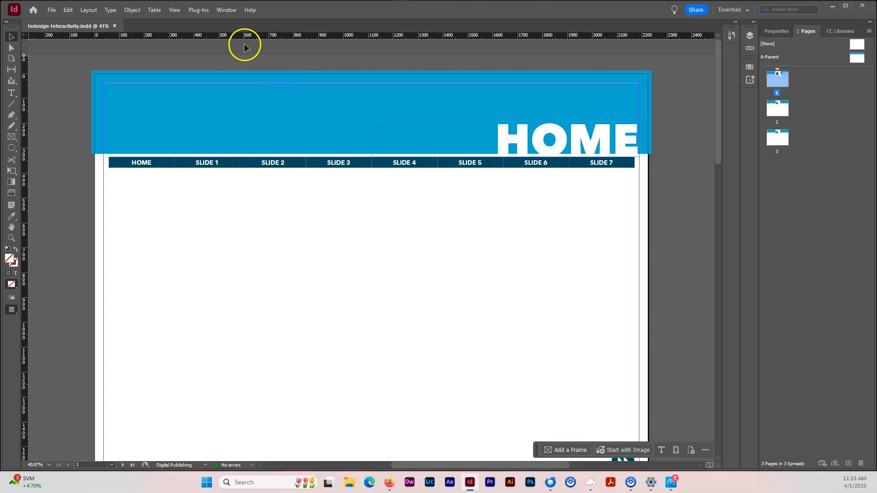
- Show the interactive Animation panel and place it below the HOME title so the title is uncovered
click(226, 10)
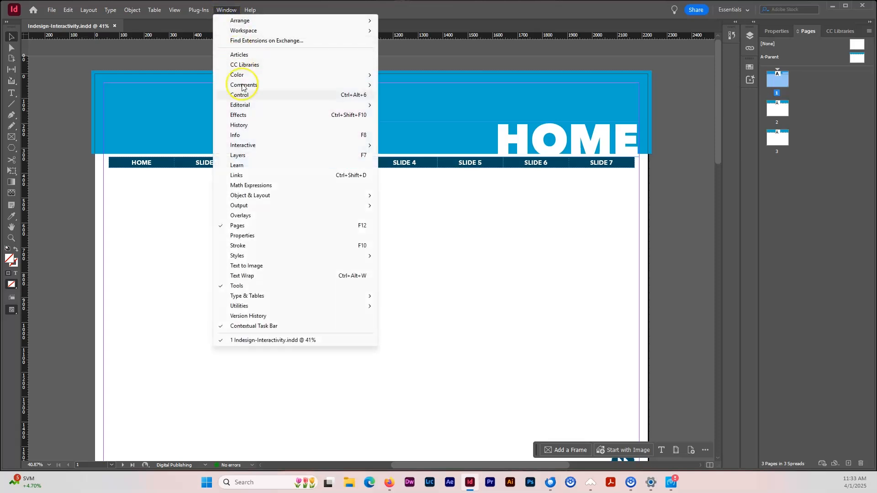
mouse_move(255, 146)
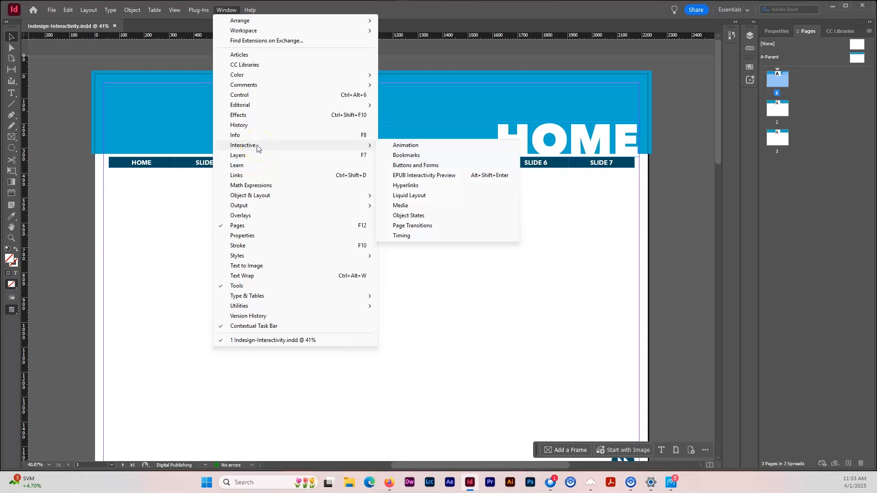
mouse_move(354, 147)
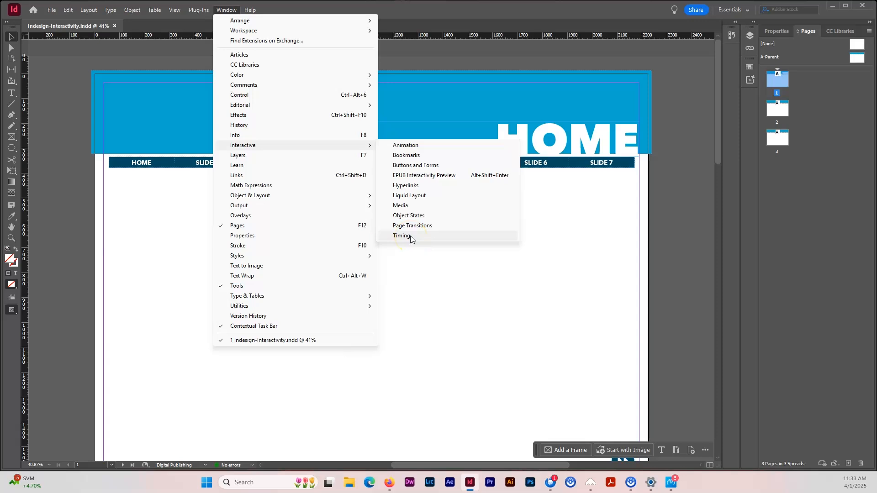
click(429, 145)
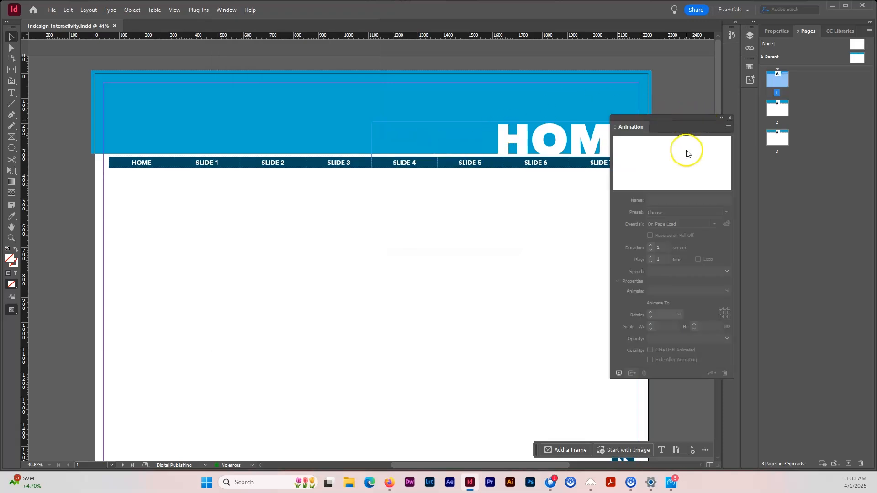
drag(649, 116, 621, 181)
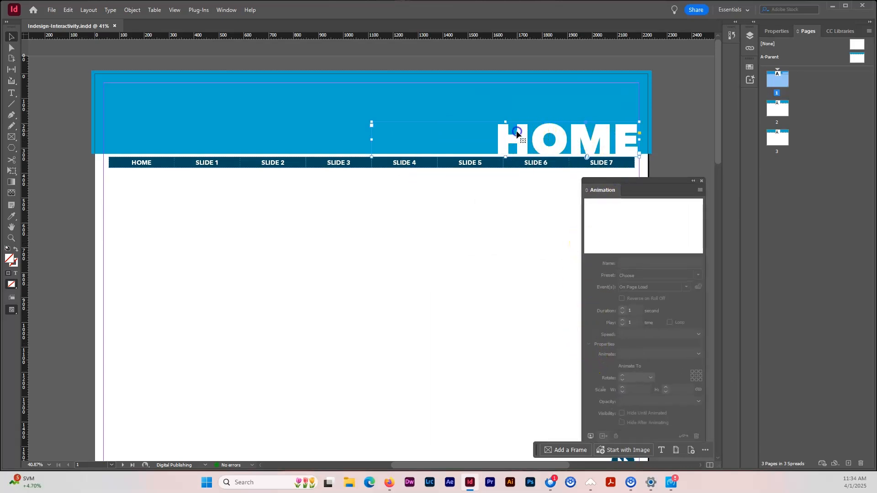
- Apply the Grow Large animation preset to the HOME title, with the additional animation properties collapsed
click(516, 133)
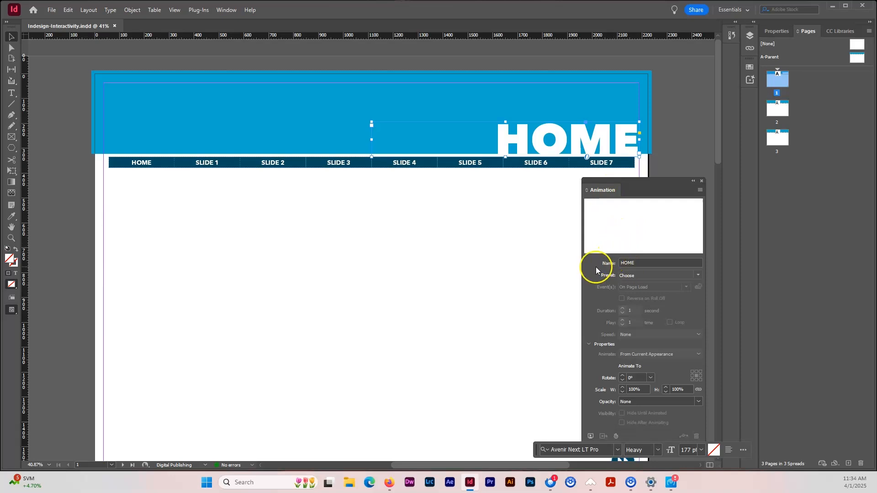
click(588, 344)
click(634, 275)
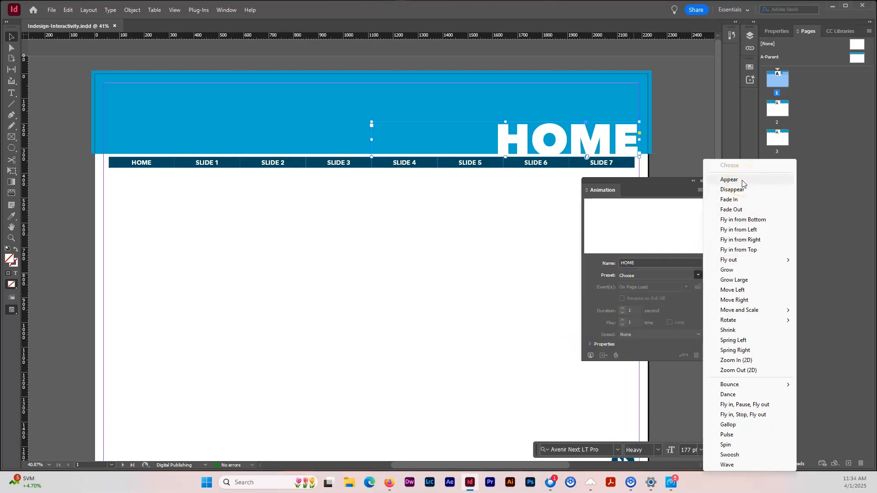
click(738, 201)
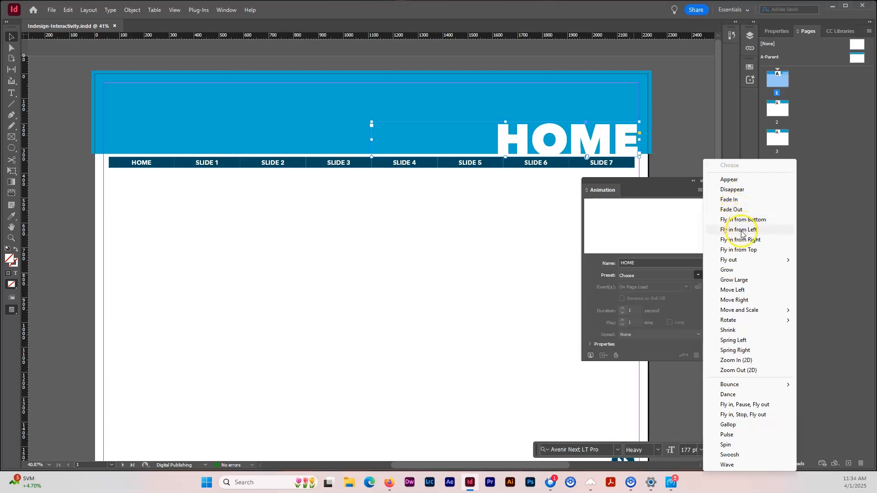
click(741, 283)
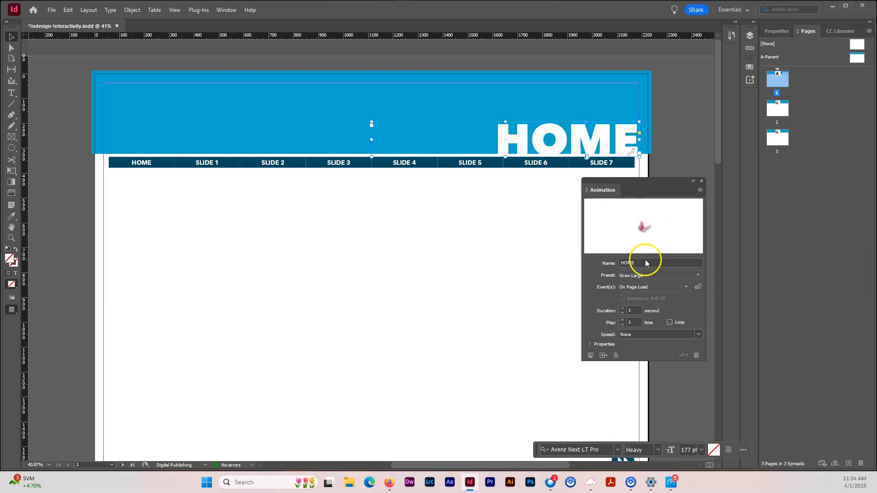
- Try the Grow, Fade In, Fade Out, Fly in from Left and Appear animation presets on the HOME title
click(699, 274)
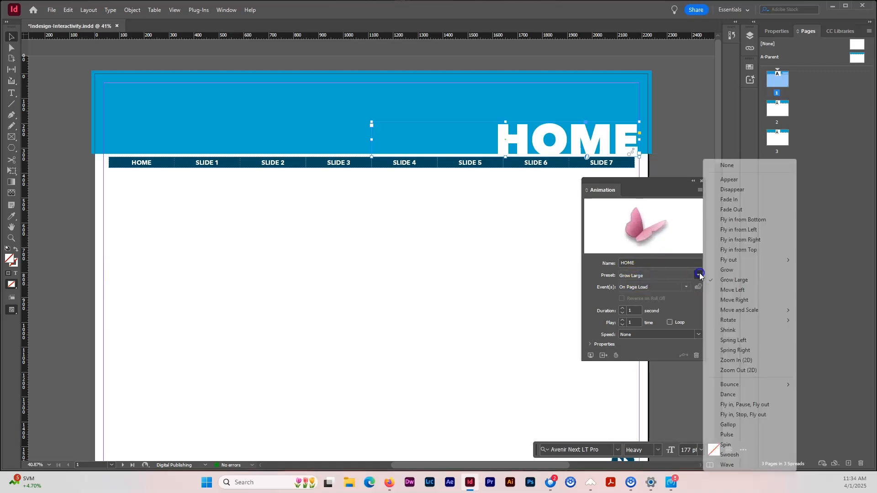
click(725, 270)
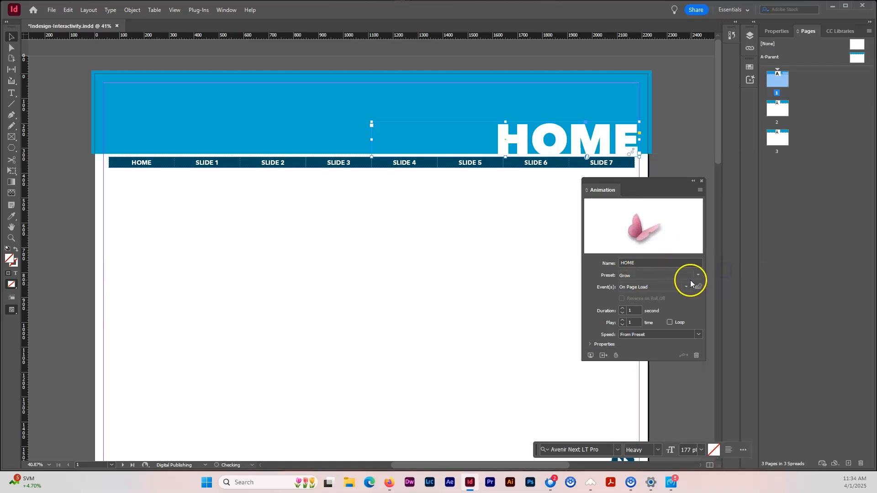
click(698, 275)
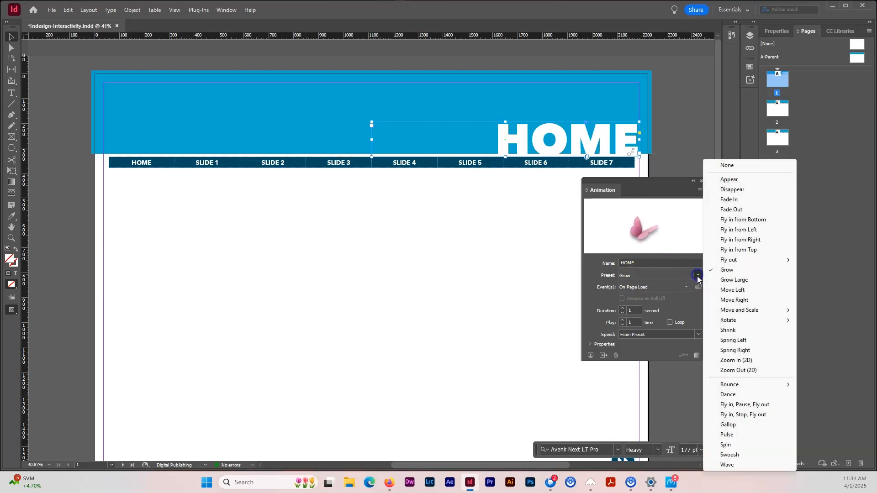
click(729, 200)
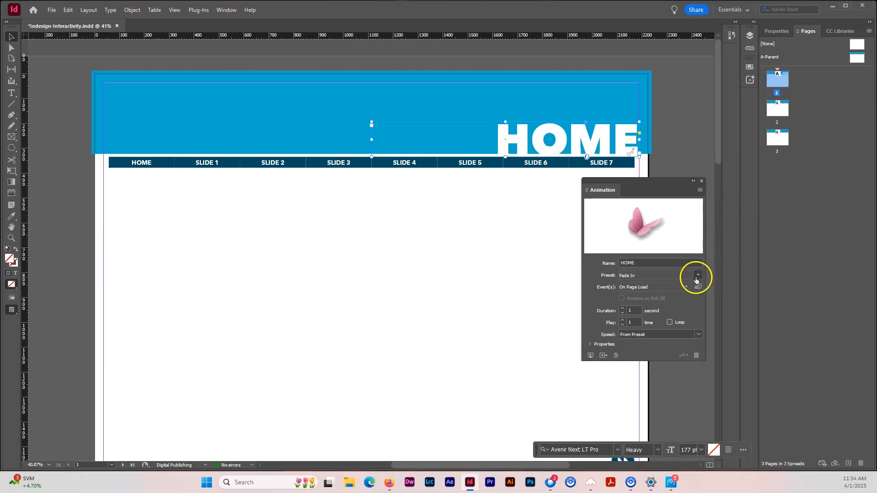
click(698, 275)
click(731, 210)
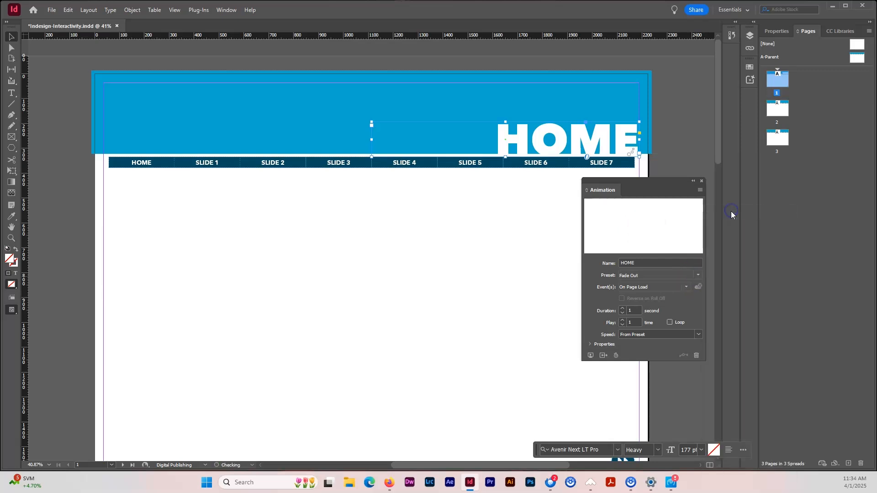
click(698, 275)
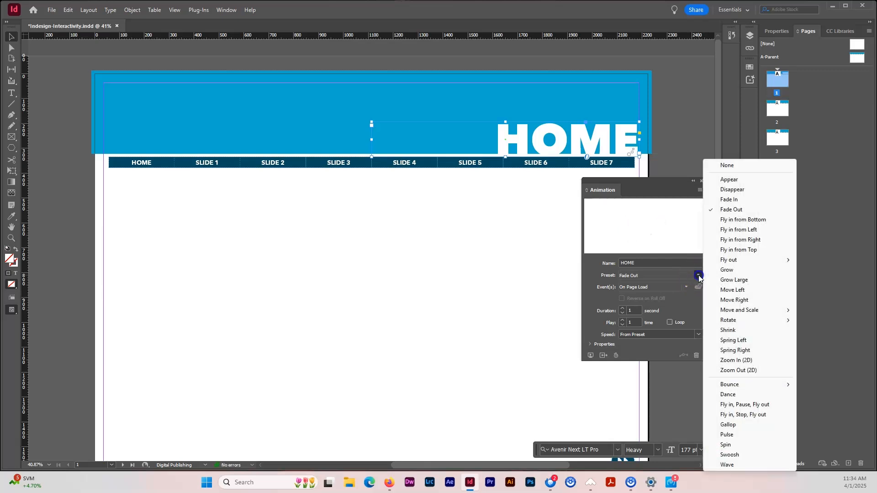
click(735, 230)
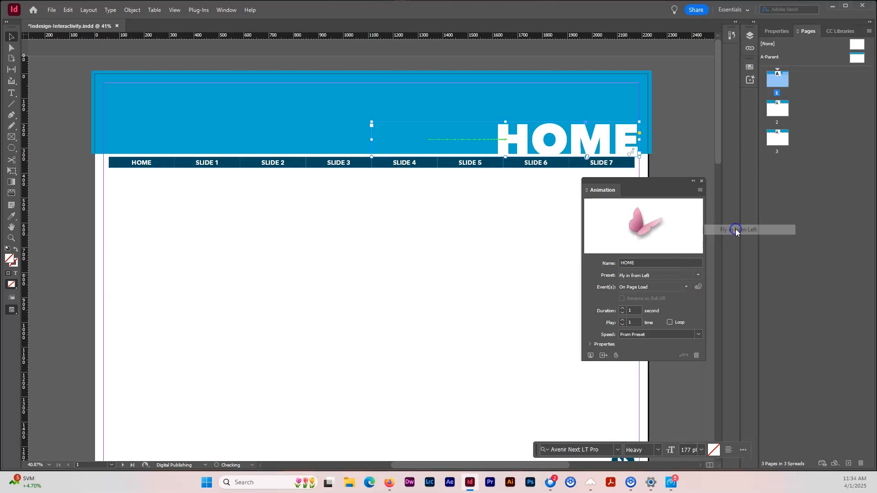
click(698, 275)
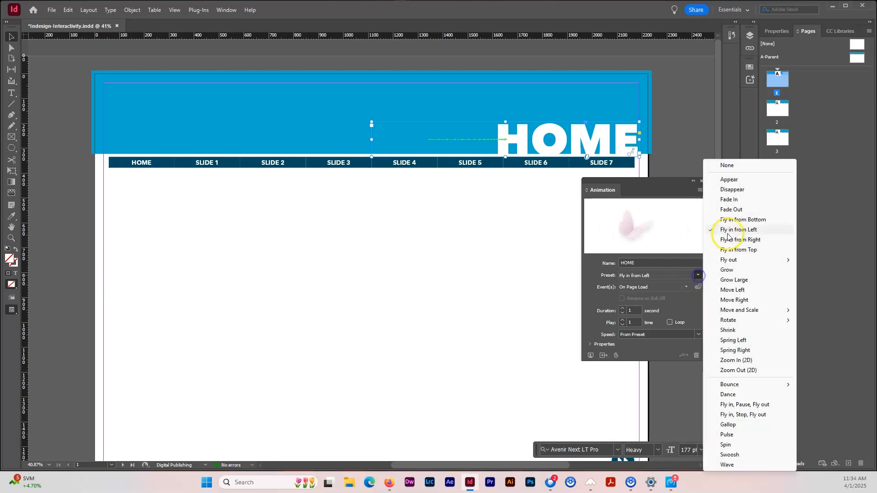
click(729, 179)
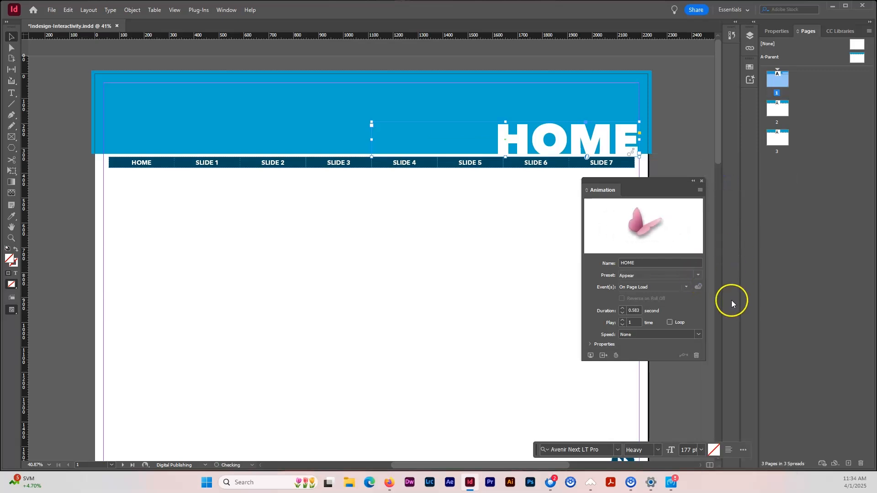
- Try the Shrink and Spring Left presets on the HOME title and set its animation preset to Spring Right
click(698, 275)
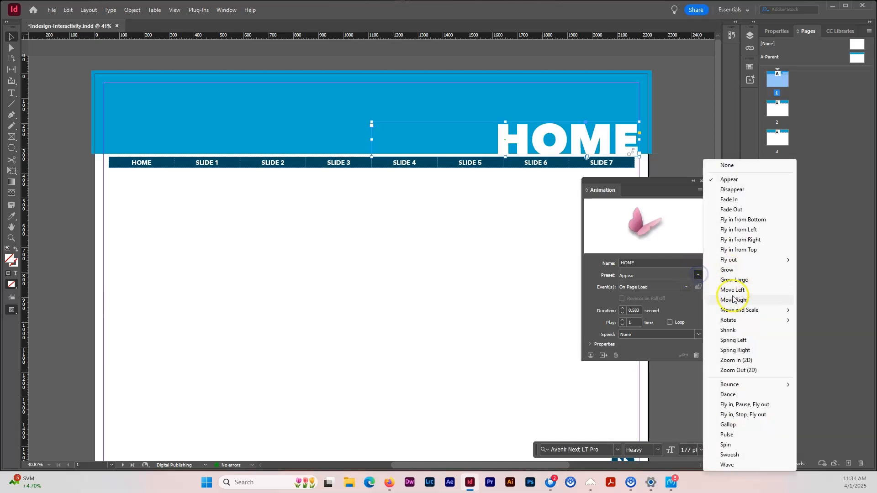
click(728, 330)
click(698, 275)
click(731, 340)
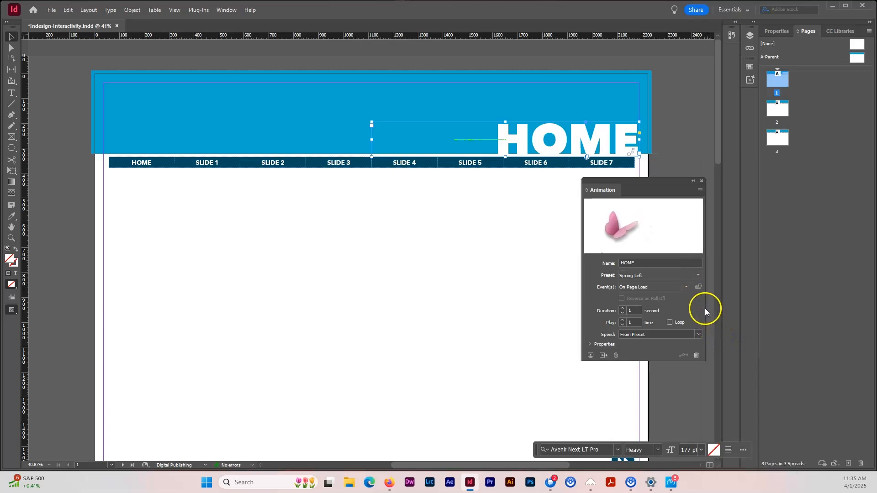
click(699, 274)
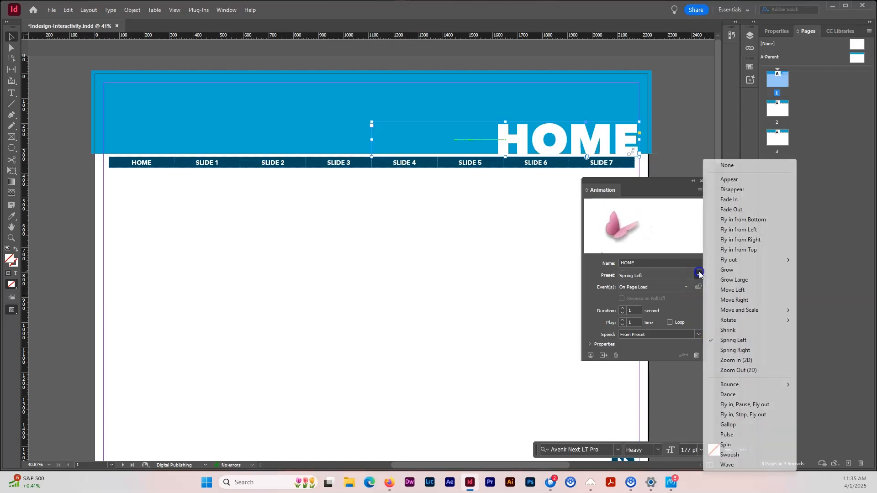
click(731, 350)
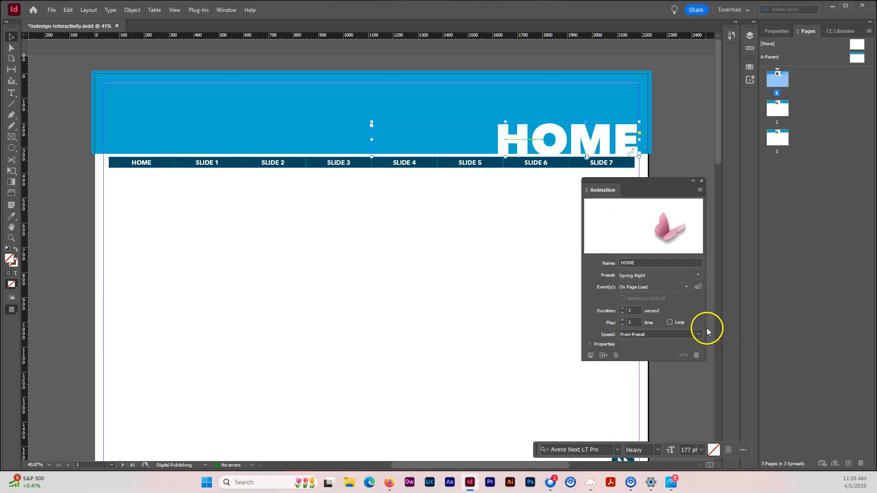
- Try the Bounce Right (large), Dance and Fly in, Pause, Fly out animation presets on the HOME title
click(699, 275)
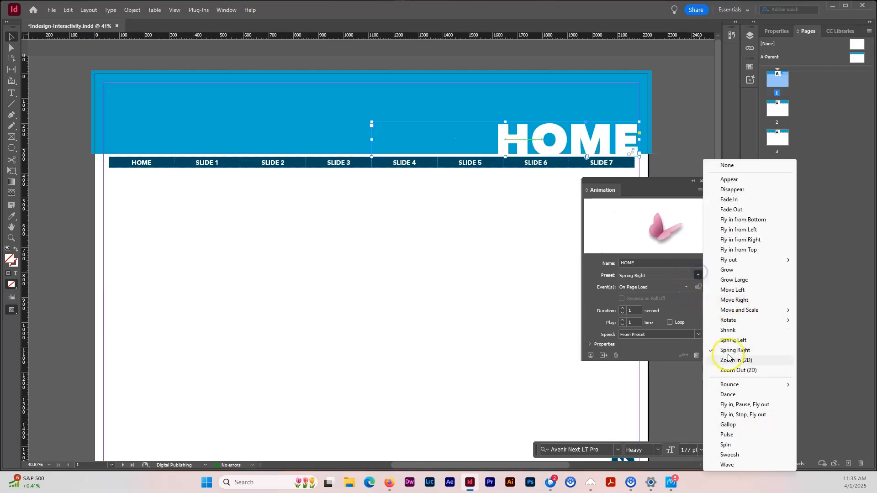
mouse_move(726, 384)
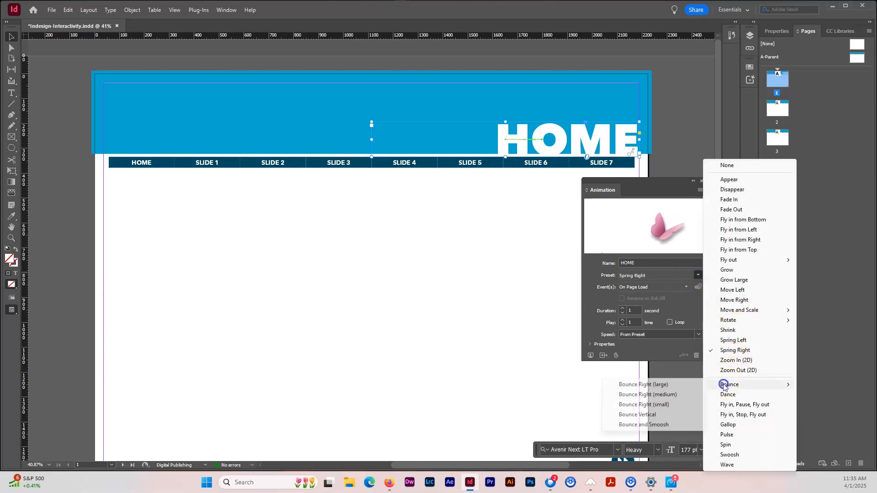
click(660, 385)
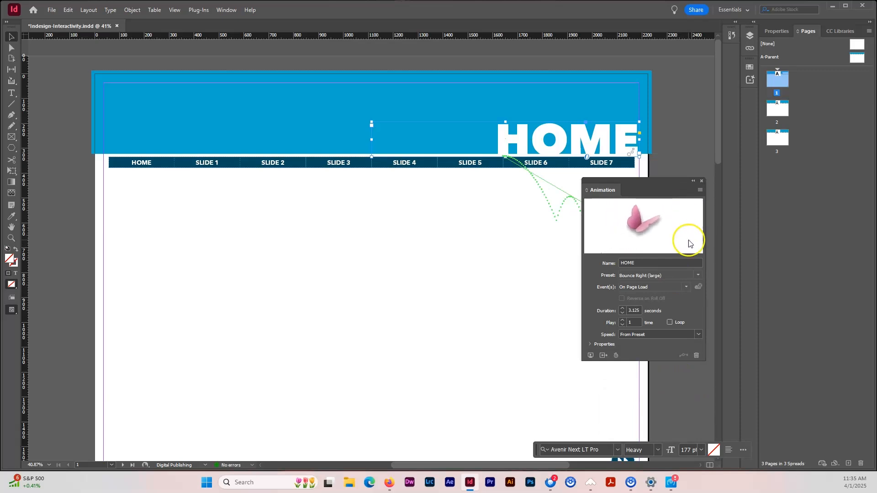
click(698, 275)
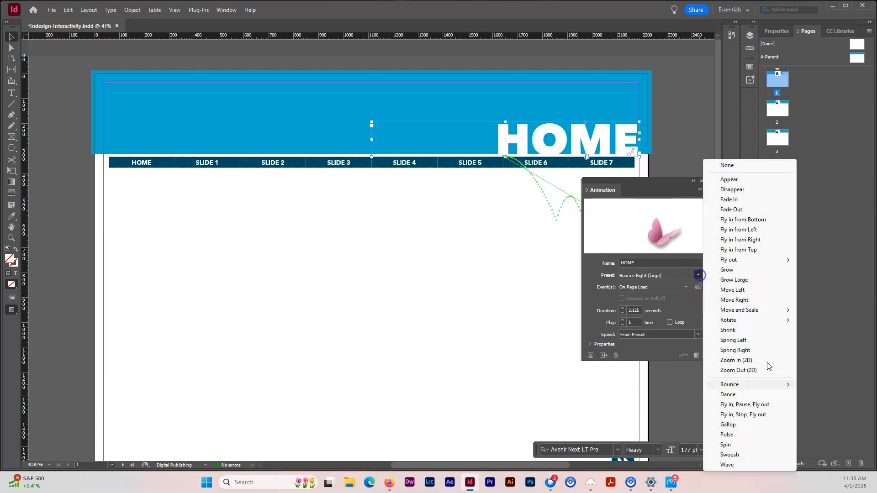
click(728, 394)
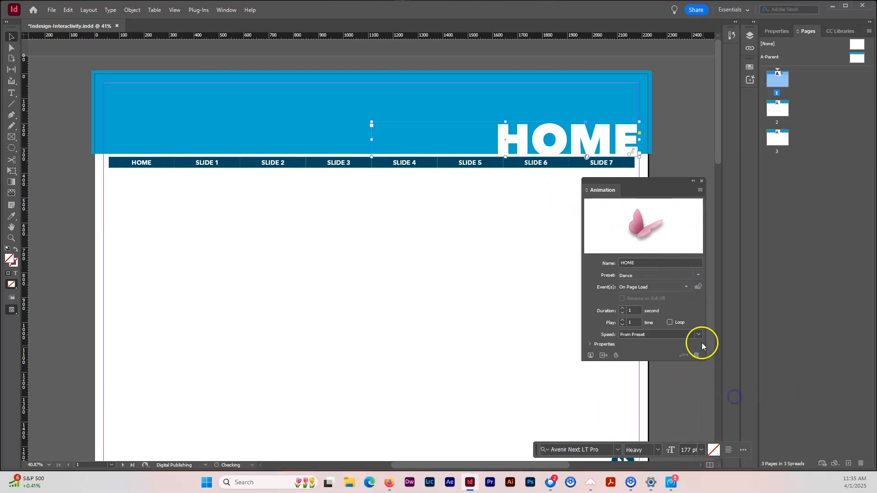
click(698, 276)
click(742, 405)
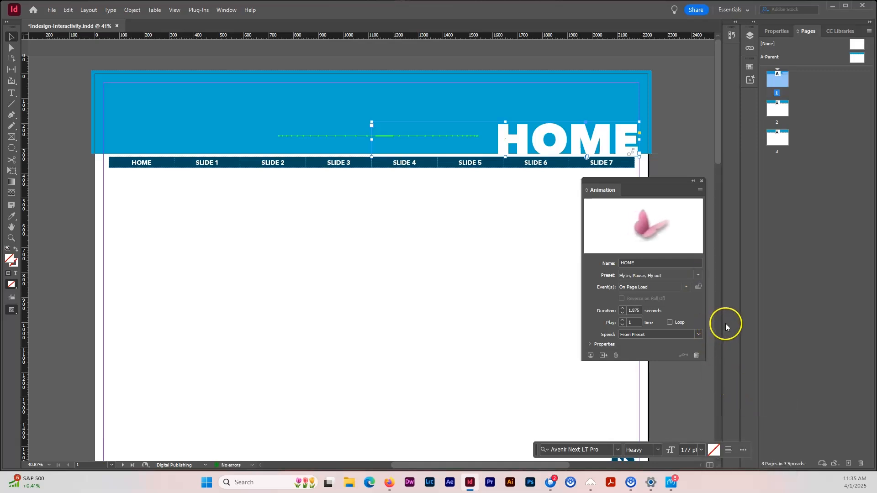
- Try the Gallop, Swoosh and Wave presets on the HOME title and set its animation preset back to Spring Right
click(697, 275)
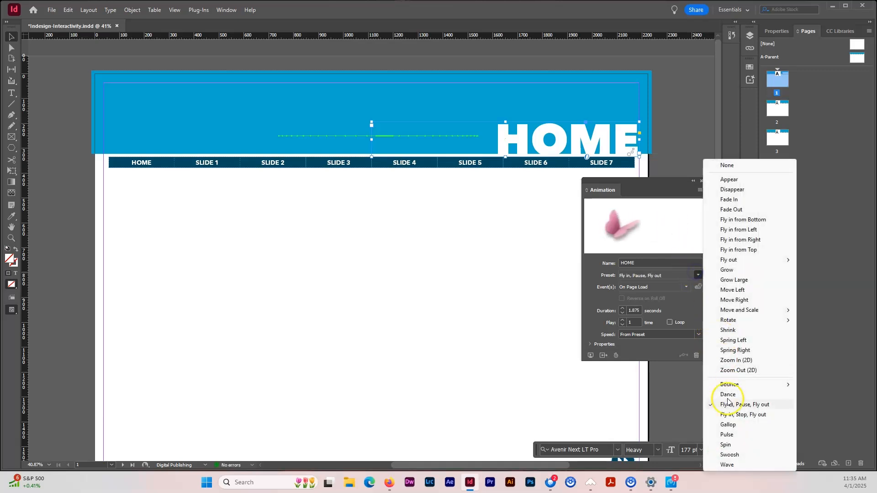
click(728, 425)
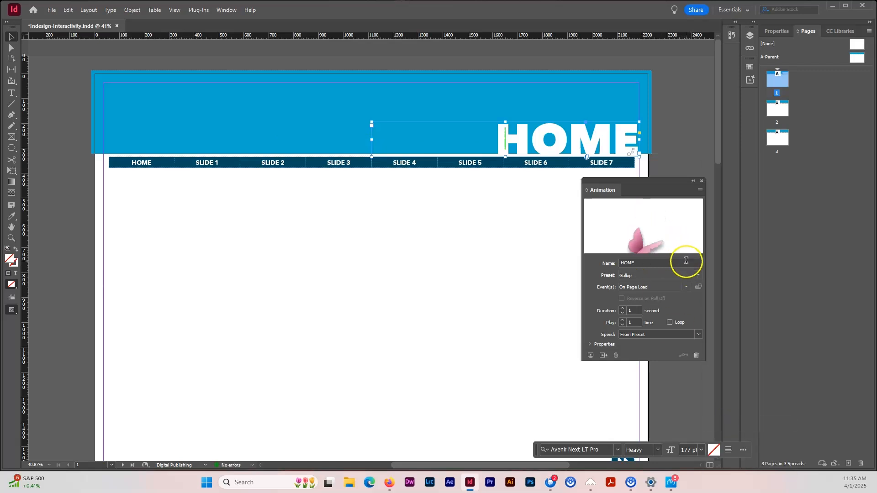
click(698, 275)
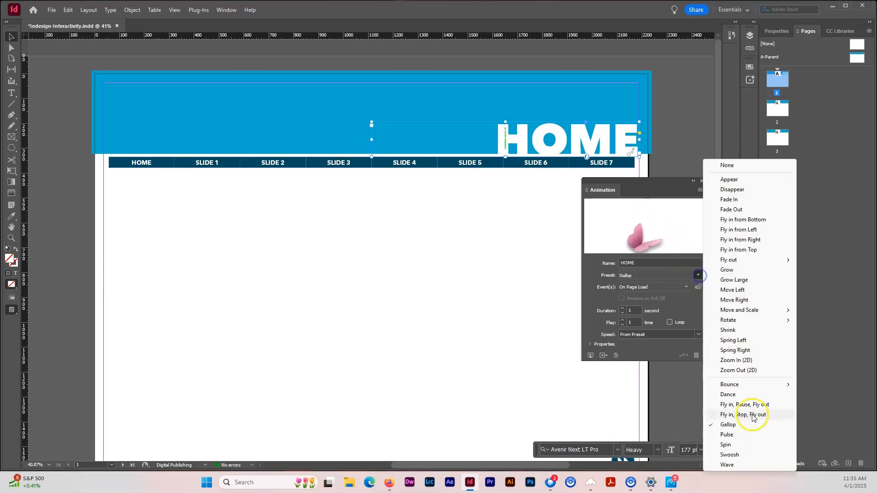
click(729, 455)
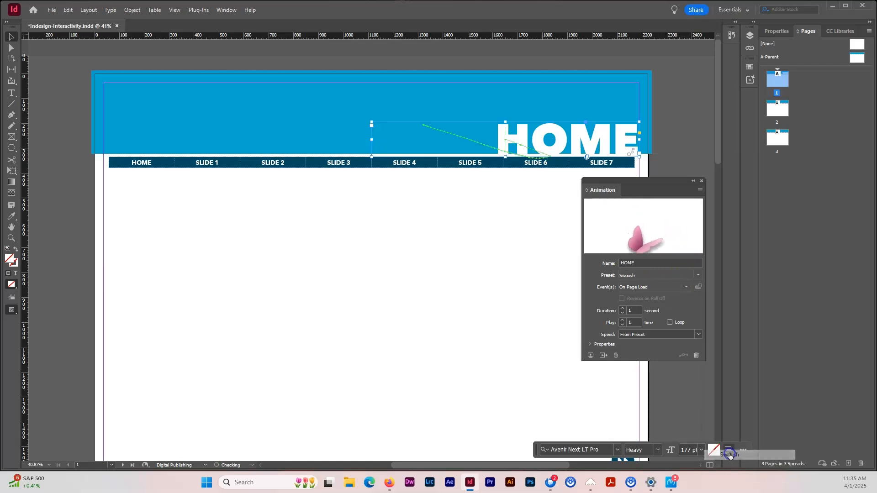
click(698, 274)
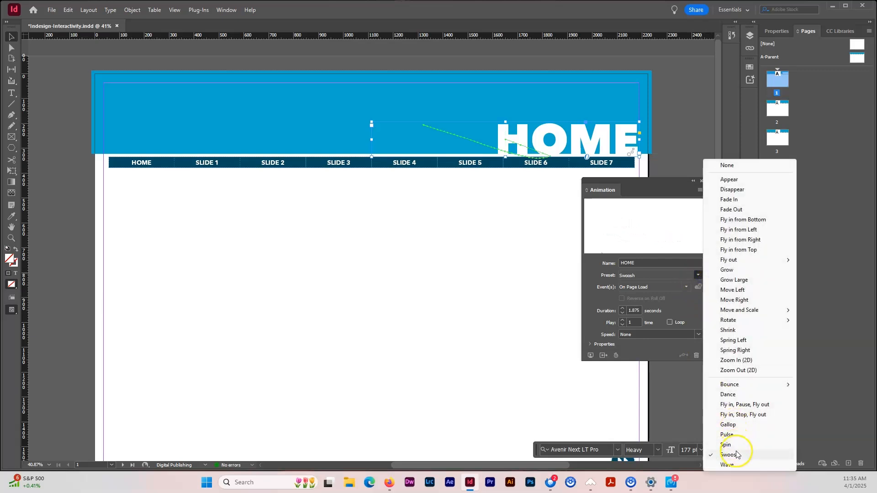
click(729, 465)
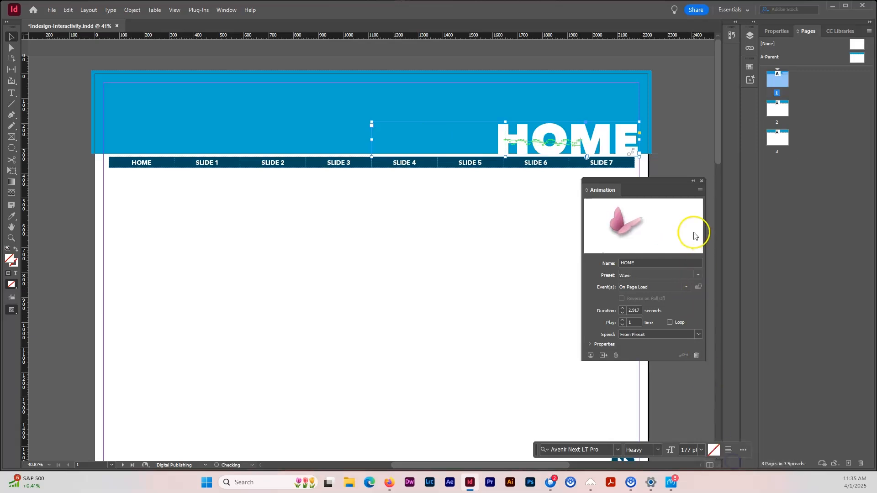
click(698, 275)
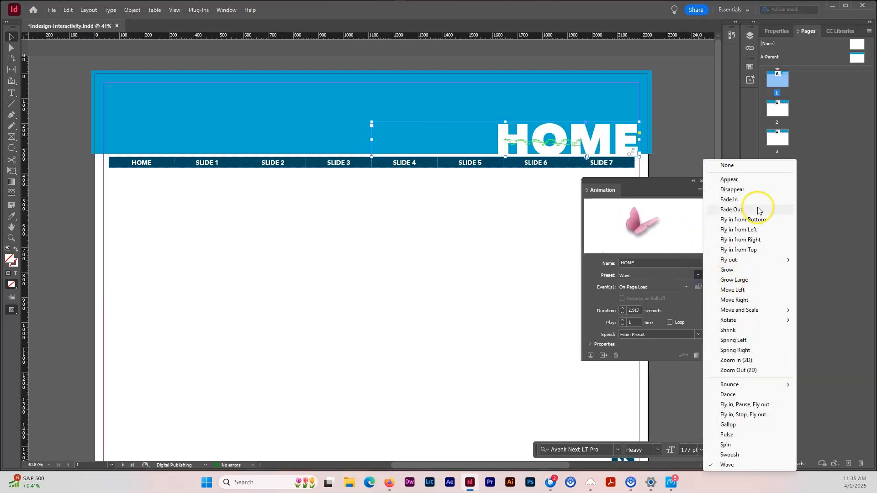
click(740, 350)
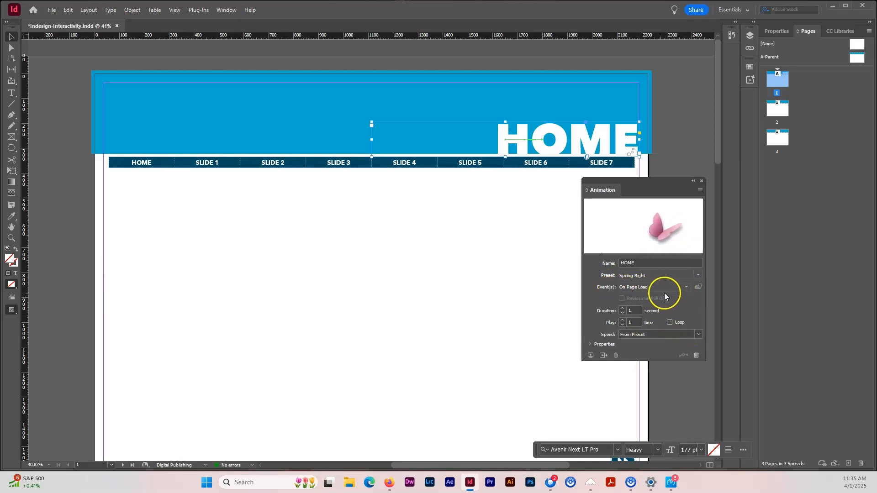
- Turn off the On Page Load event of the HOME animation and turn it back on
click(686, 287)
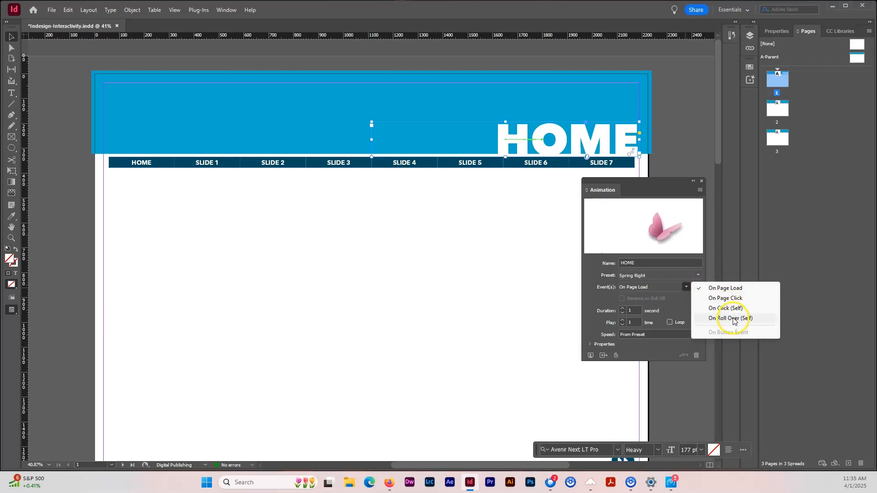
click(715, 289)
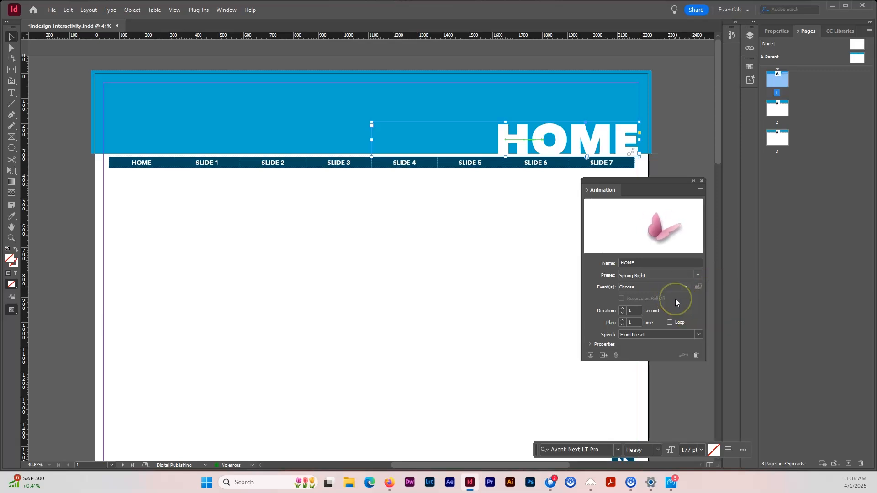
click(686, 287)
click(715, 287)
click(689, 315)
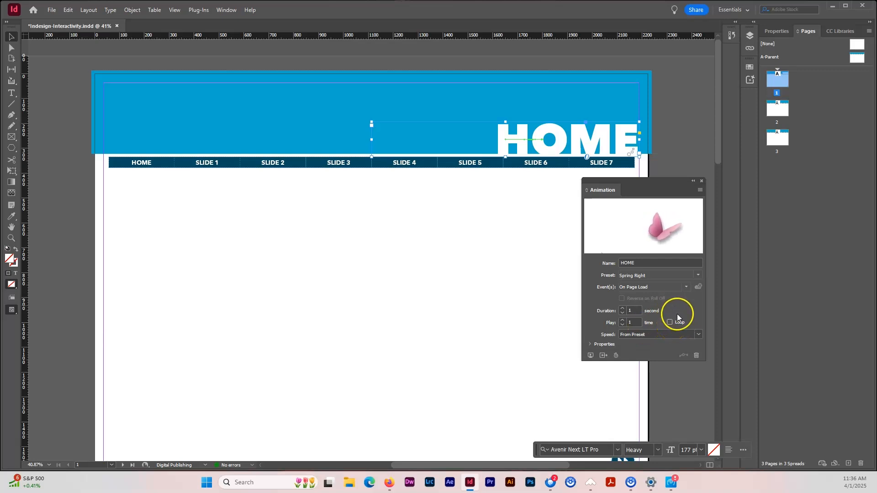
- Customize the HOME animation with Ease In speed, Fade In opacity and Hide Until Animated visibility
click(700, 334)
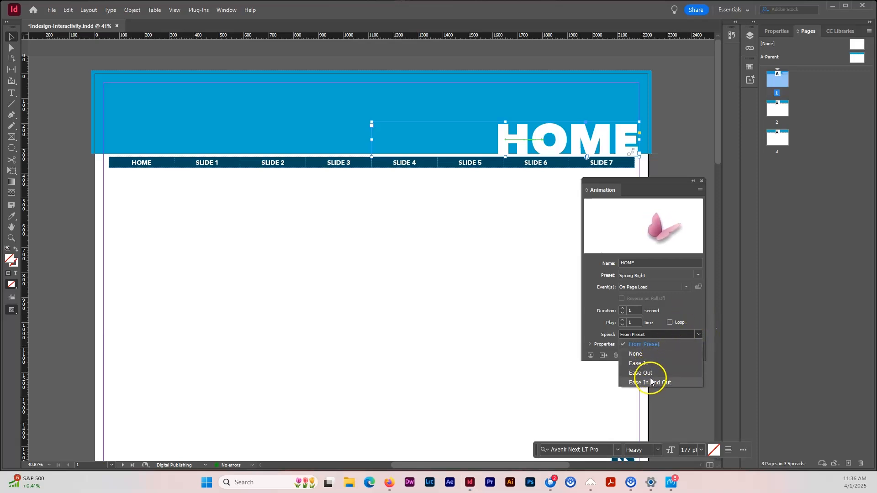
click(649, 363)
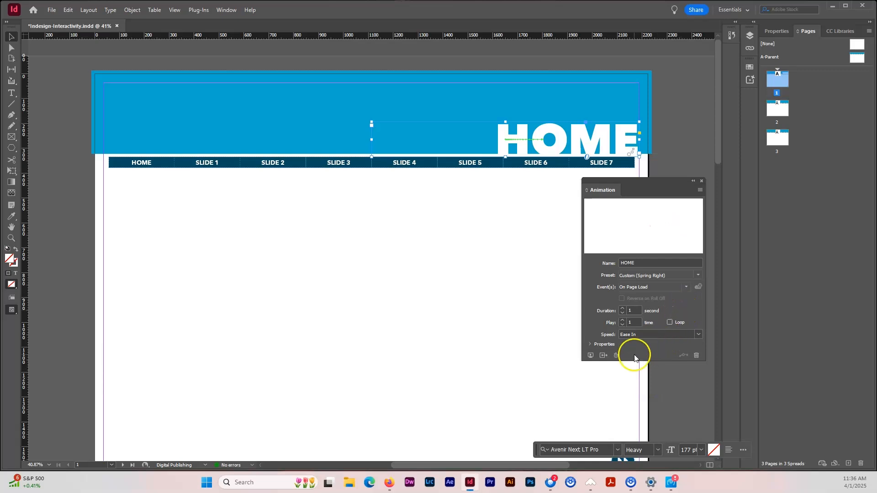
click(590, 344)
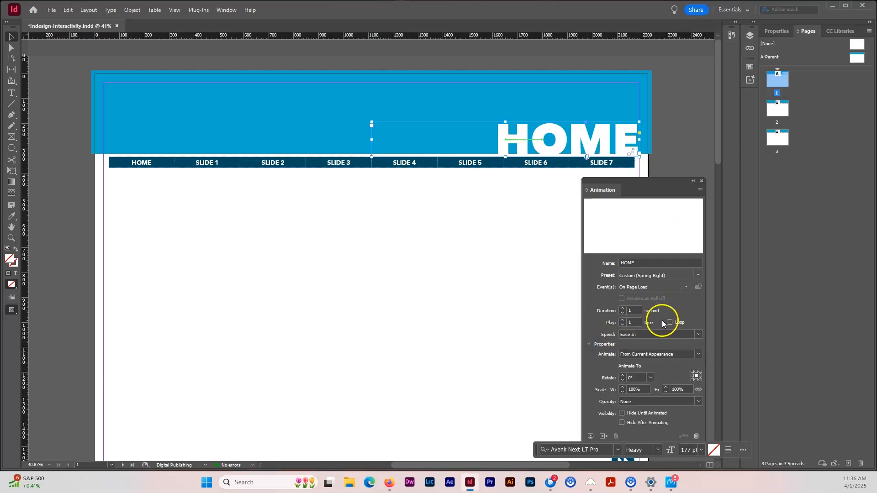
click(681, 354)
click(595, 366)
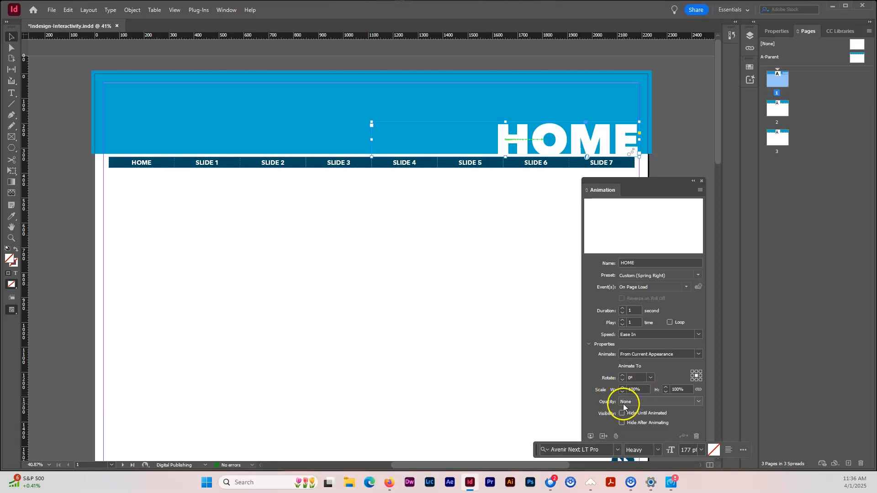
click(699, 402)
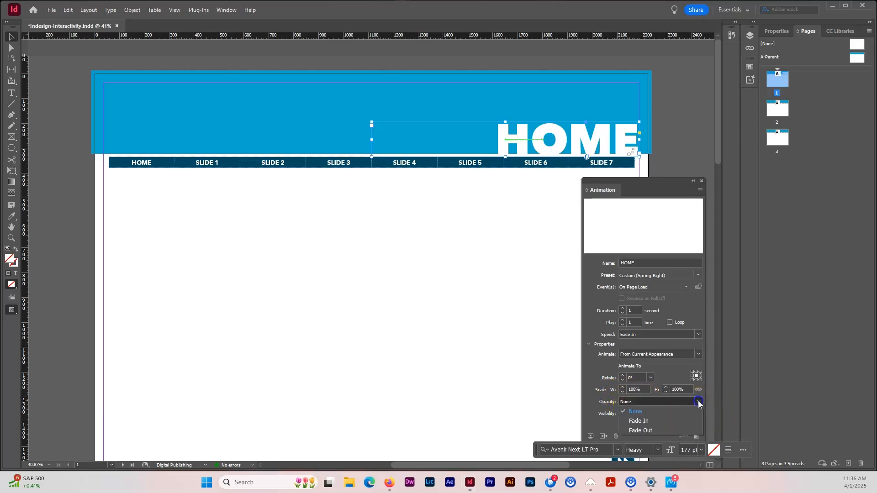
click(647, 420)
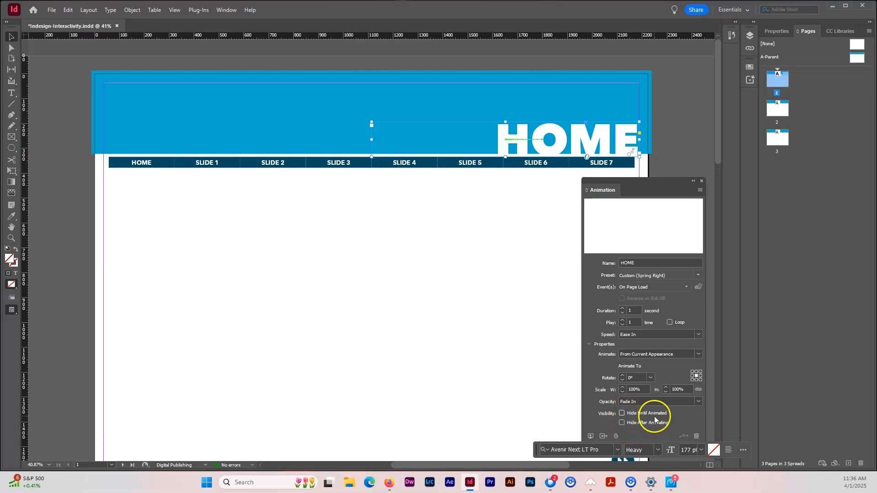
click(624, 414)
- Float the Animation panel beside the HOME title, preview the page's animation and close the preview
drag(638, 186, 714, 96)
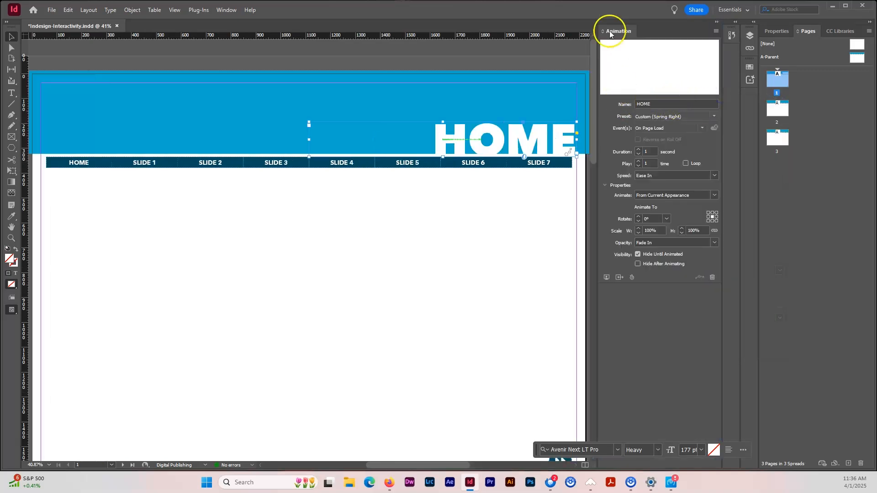
drag(617, 23, 684, 157)
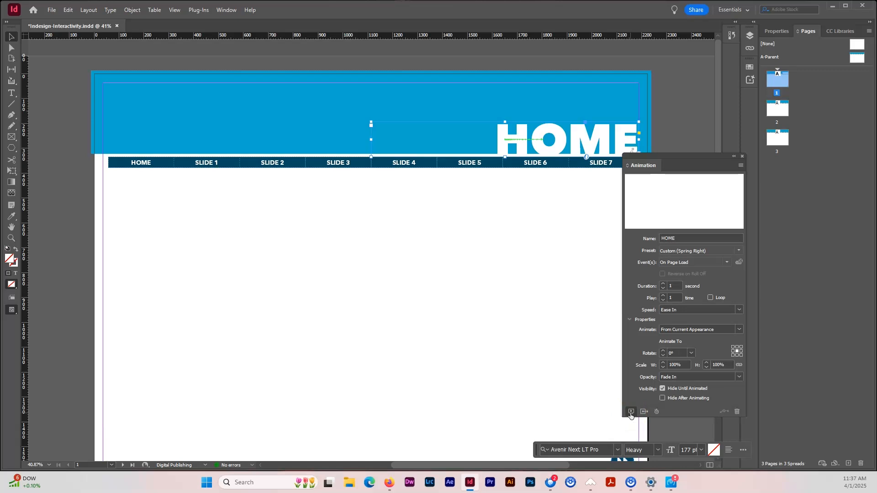
click(630, 412)
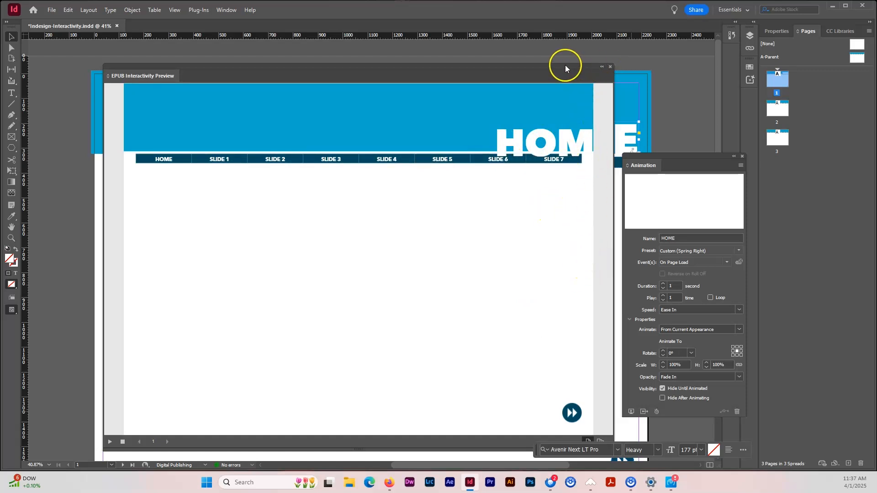
click(610, 66)
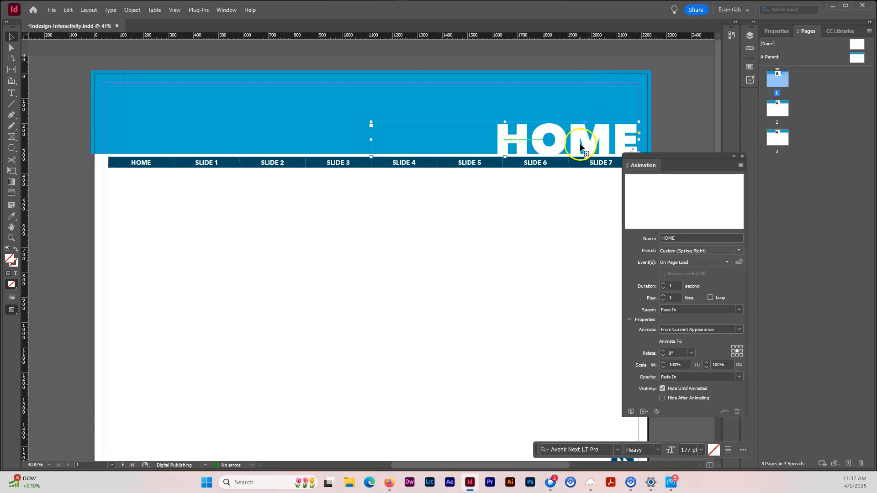
- Set the HOME title's animation preset to Fly in from Left and preview the animation
click(738, 251)
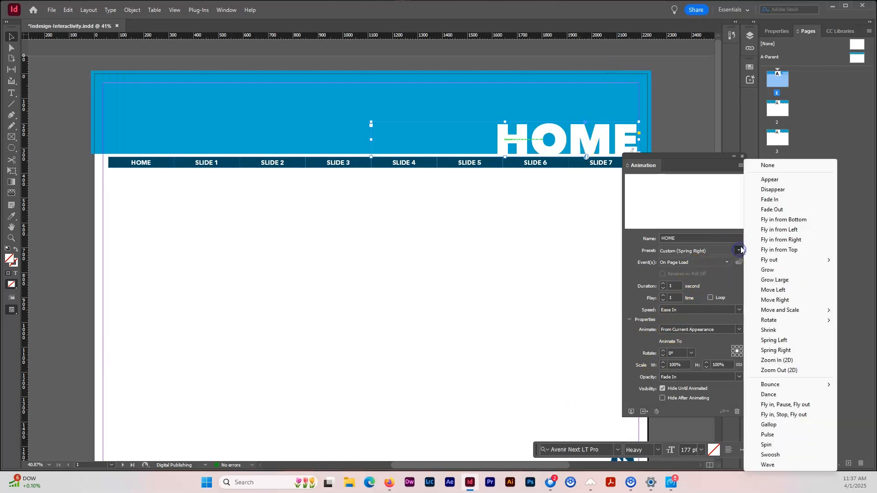
click(771, 230)
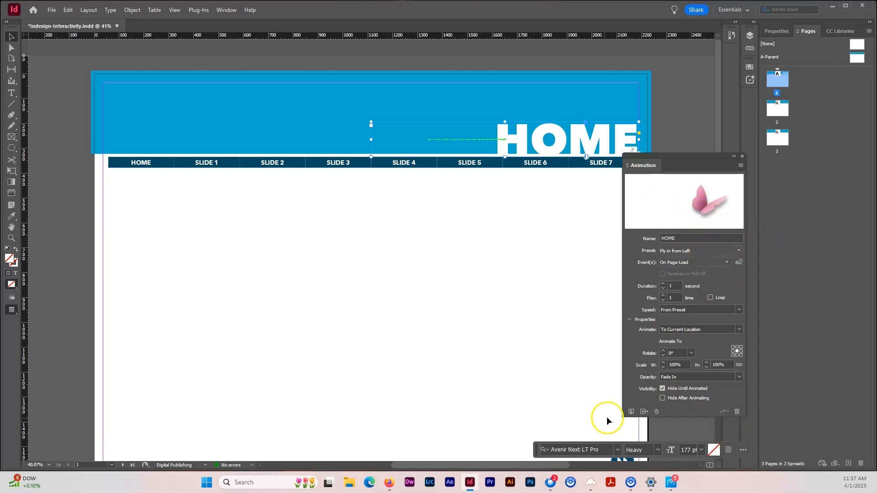
click(632, 412)
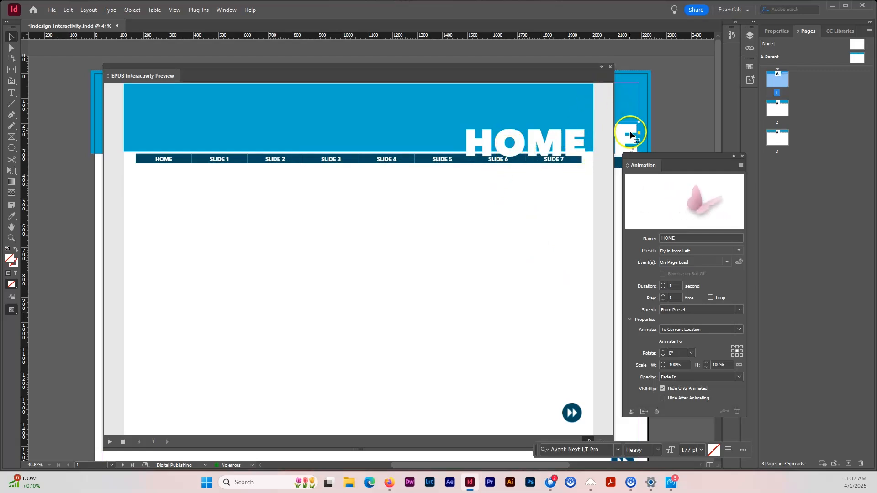
click(611, 67)
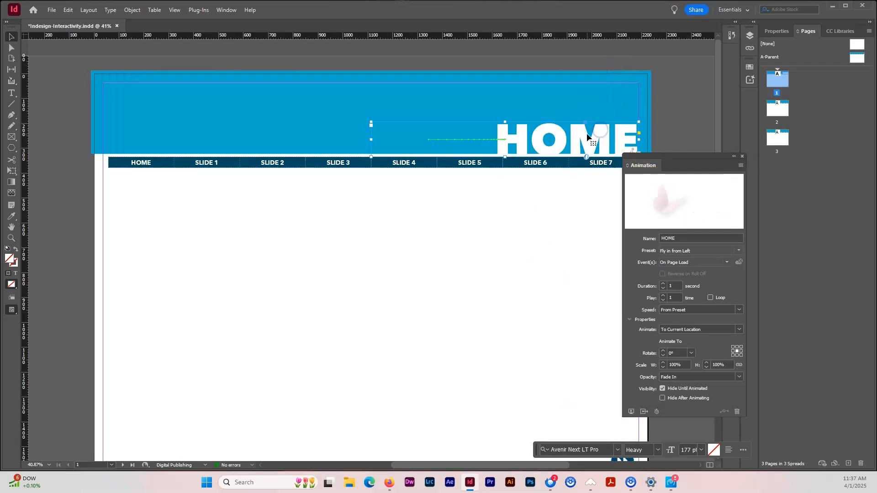
- Move the HOME title slightly up, clear of the navigation bar, and preview its animation again
drag(588, 136, 587, 133)
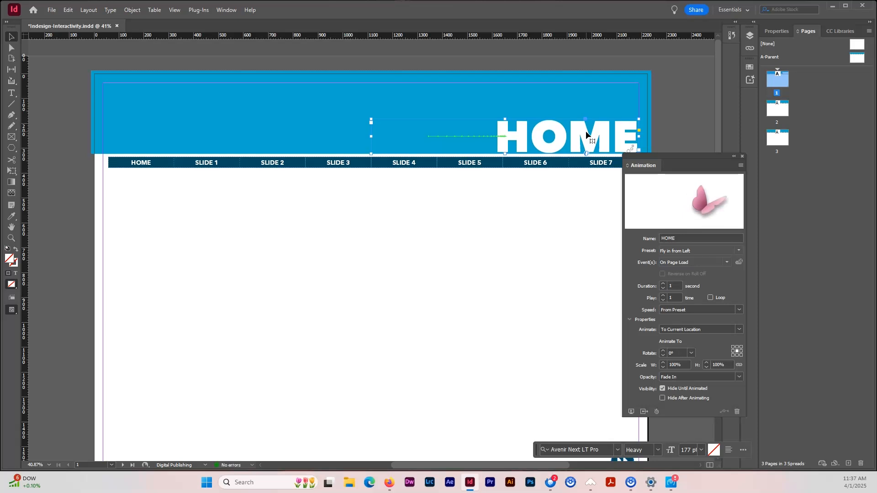
click(632, 411)
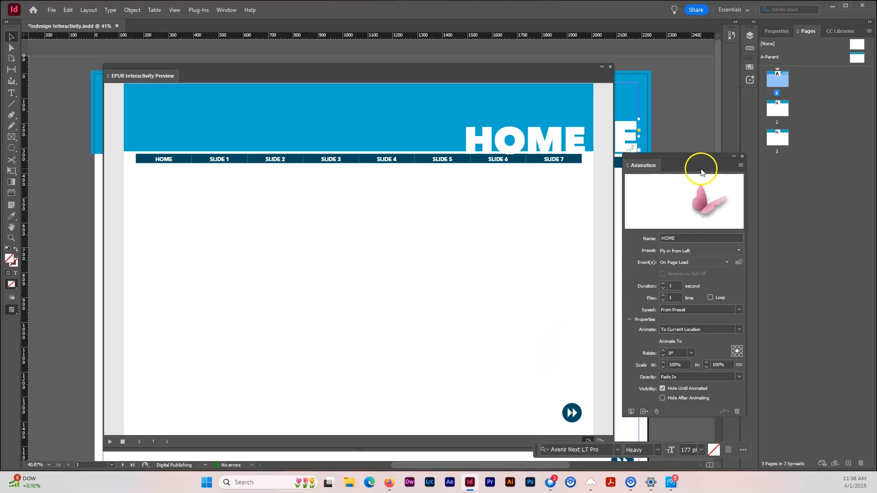
click(610, 67)
- Move the Animation panel clear of page 1's forward arrow button and check the button's animation settings
scroll(561, 263, down, 5)
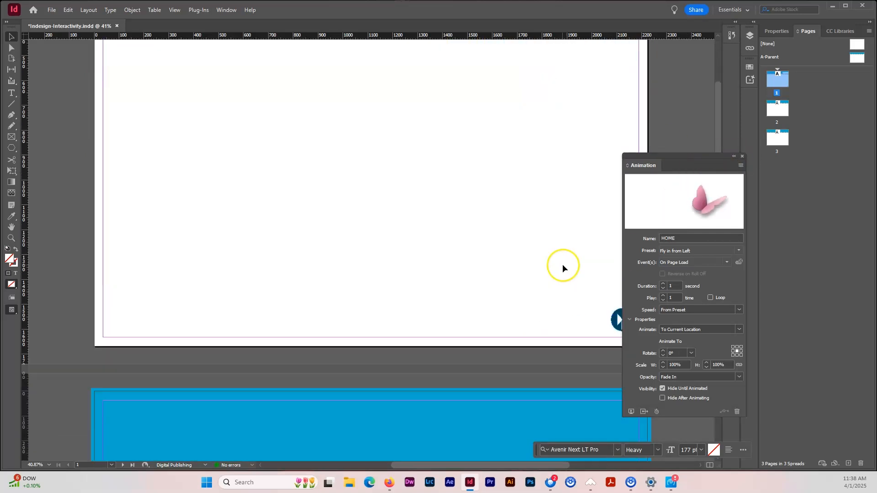
drag(674, 150, 711, 139)
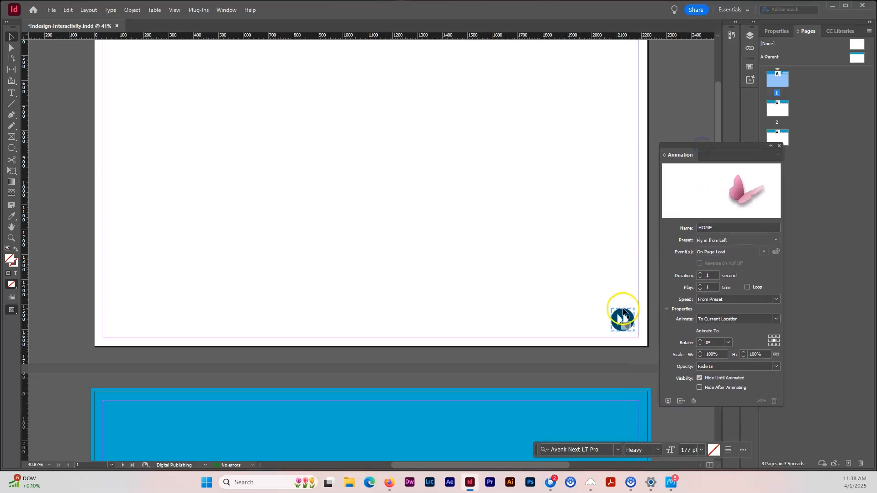
scroll(555, 251, up, 3)
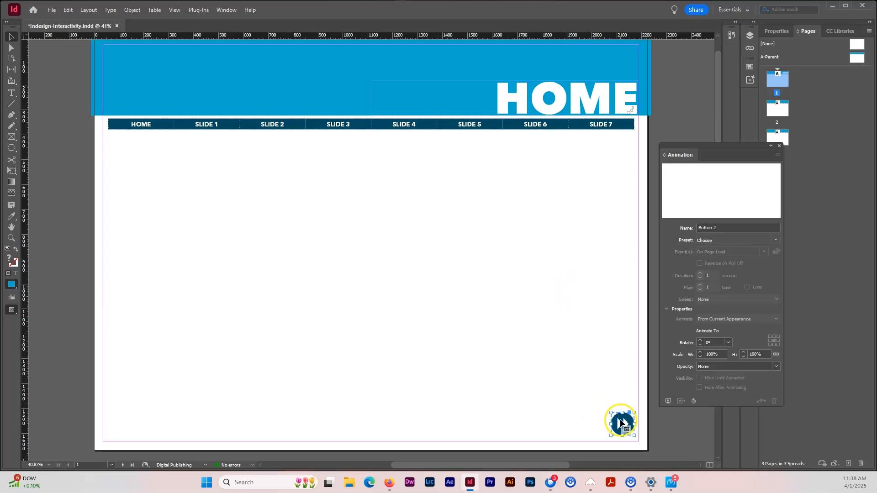
scroll(593, 325, up, 2)
click(576, 165)
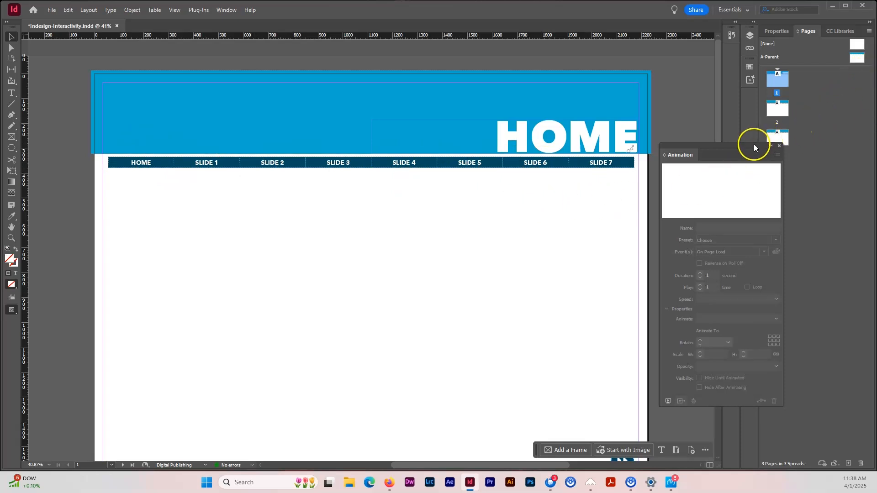
- Open the A-Parent page and check the animation settings of its navigation bar buttons
double_click(856, 58)
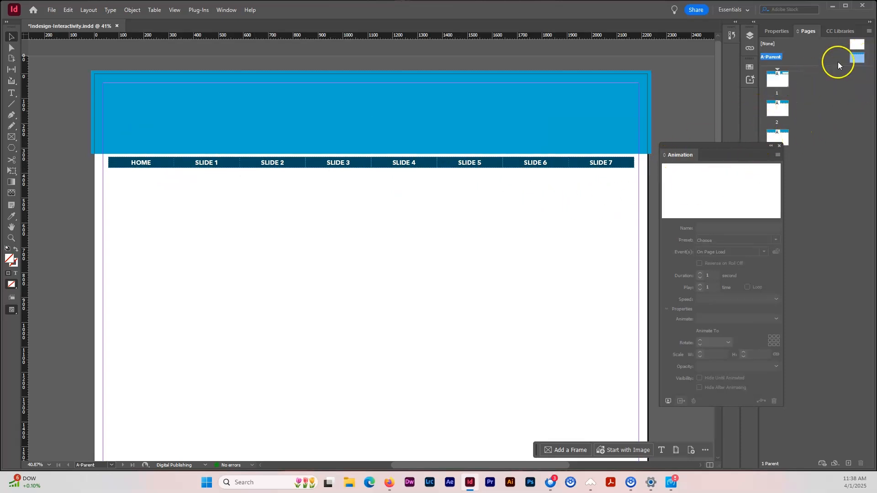
click(538, 161)
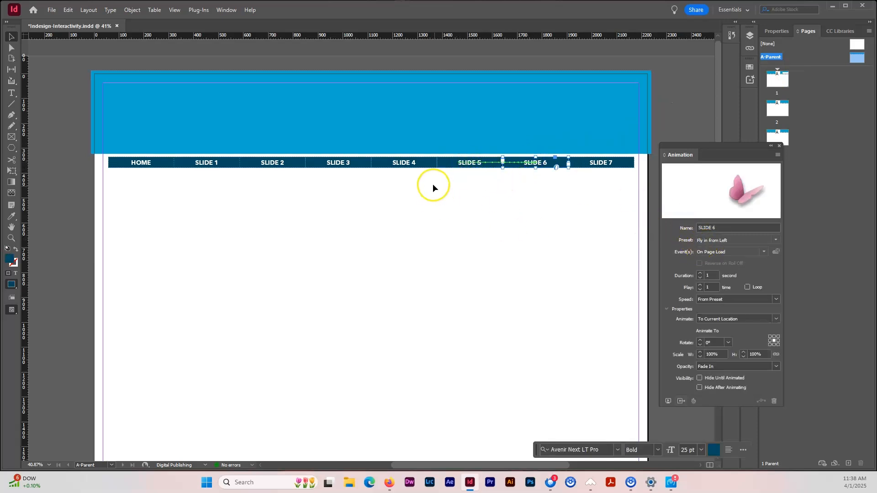
click(410, 164)
click(327, 163)
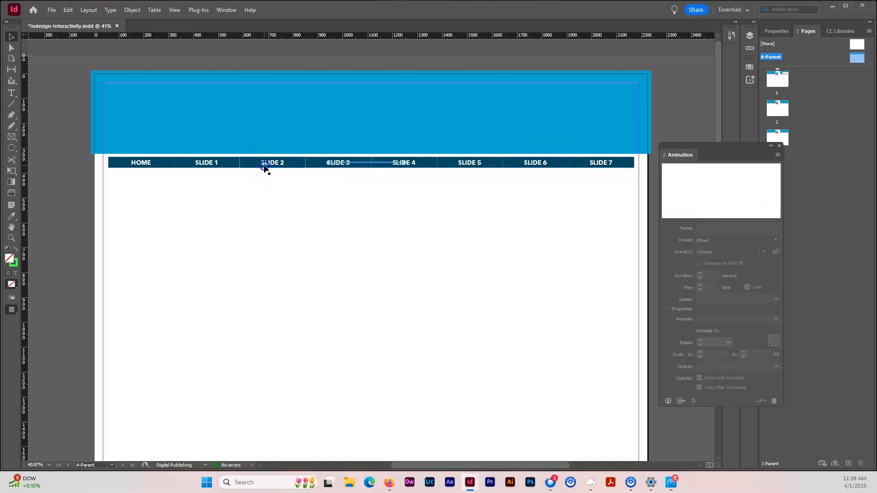
click(264, 169)
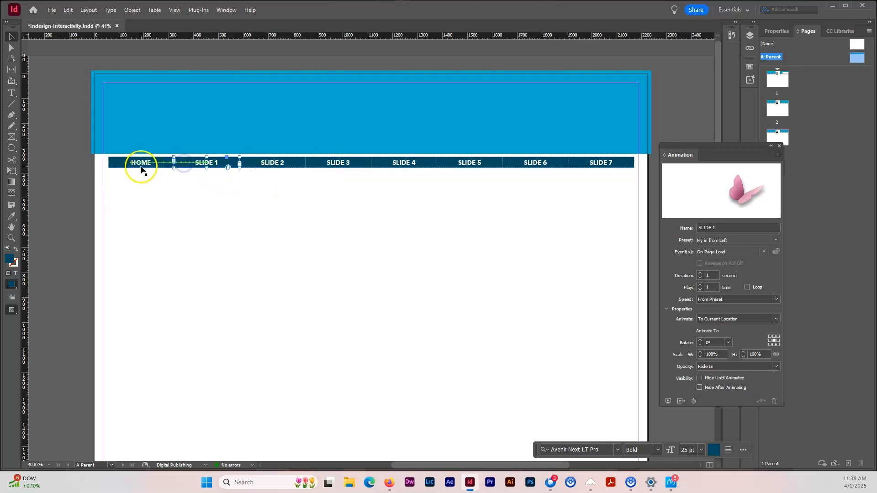
click(130, 168)
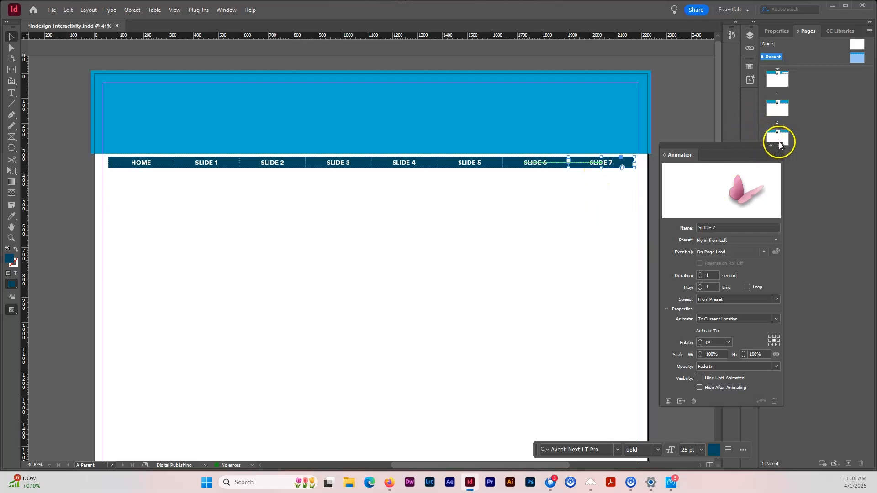
- Return to page 1, bring the whole slide into view and close the Animation panel
double_click(778, 78)
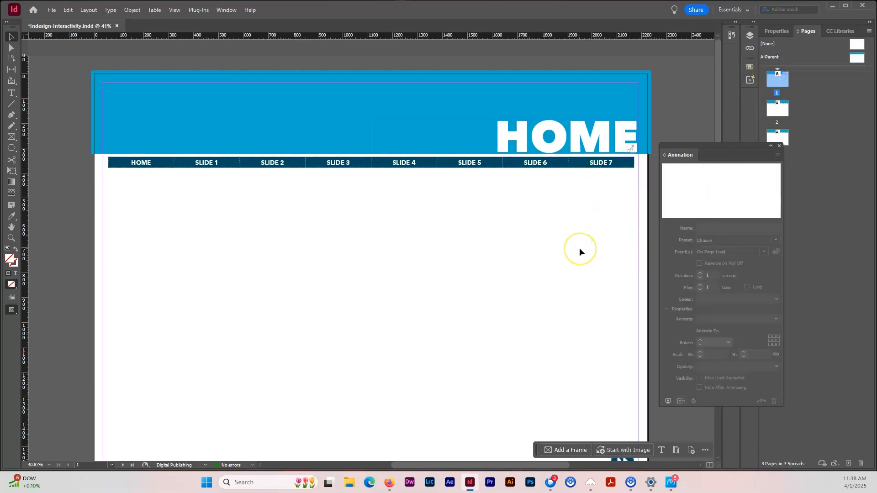
scroll(579, 249, down, 5)
scroll(580, 250, up, 5)
scroll(582, 251, down, 3)
scroll(581, 251, up, 2)
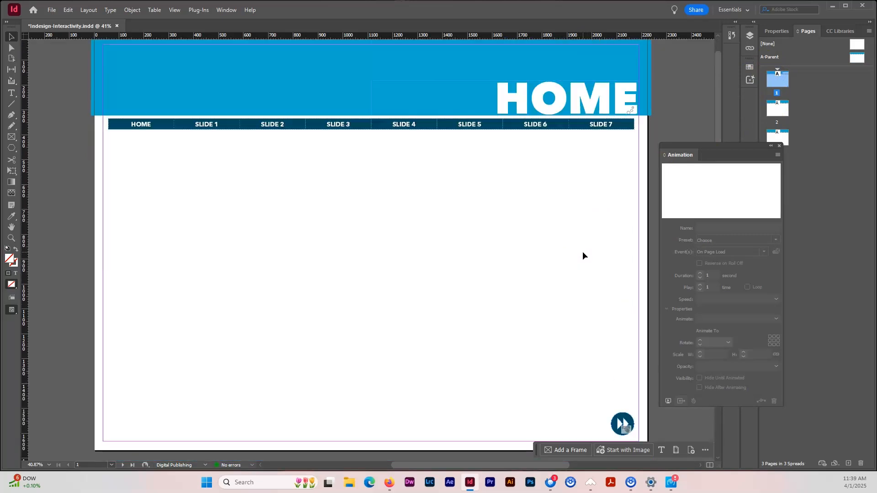
click(780, 145)
- Show the Page Transitions panel, float it close to the Pages panel and select page 1
click(226, 10)
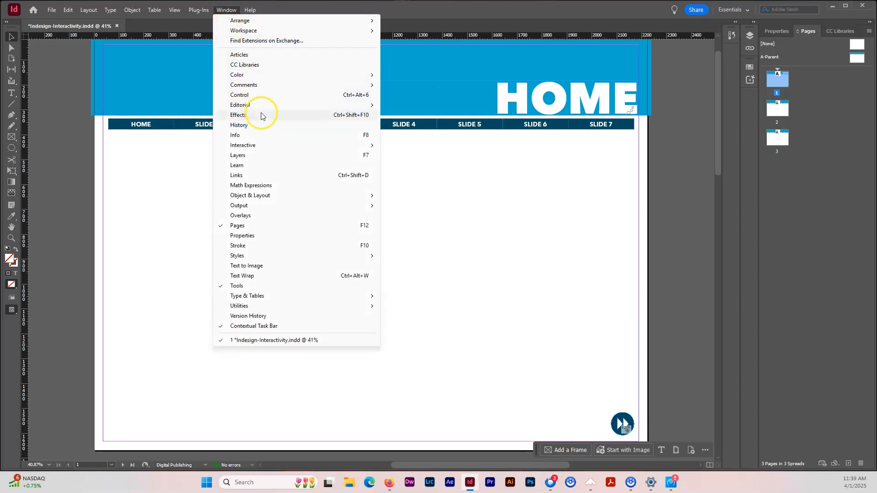
mouse_move(266, 145)
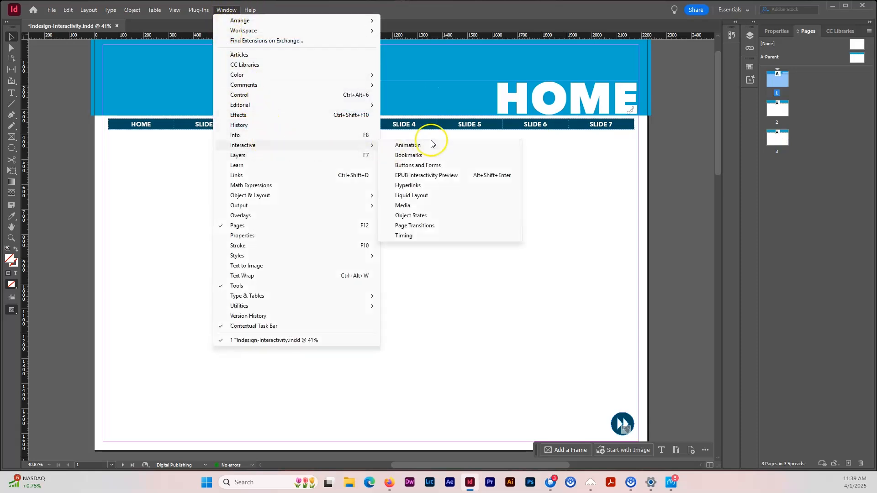
click(415, 226)
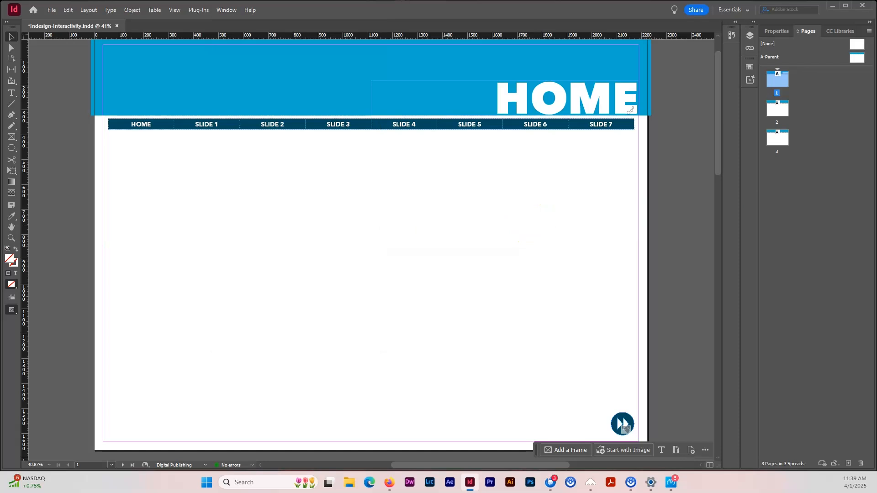
drag(549, 205, 493, 168)
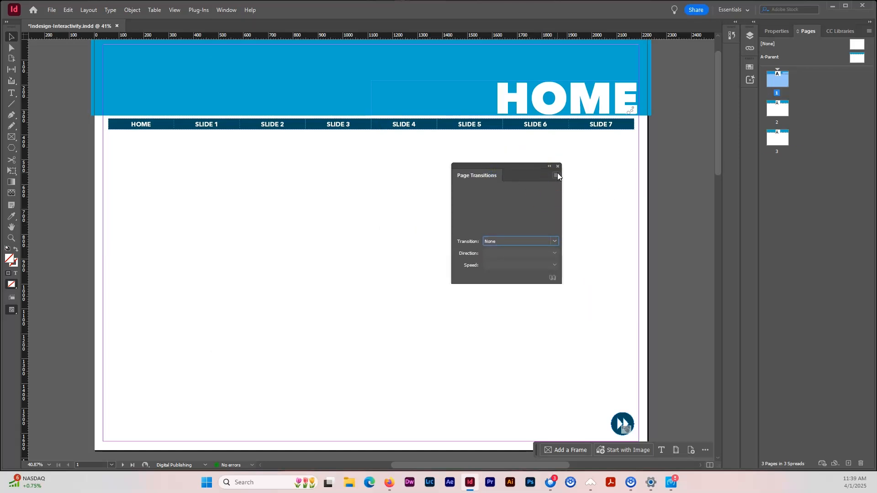
drag(517, 169, 661, 146)
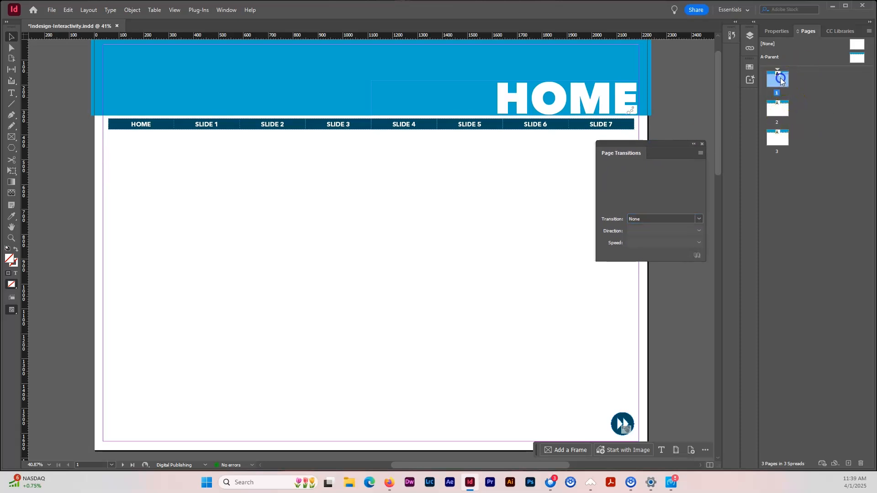
click(781, 82)
- Try the Cover, Comb, Blinds, Fade, Split and Zoom In transitions on page 1
click(699, 220)
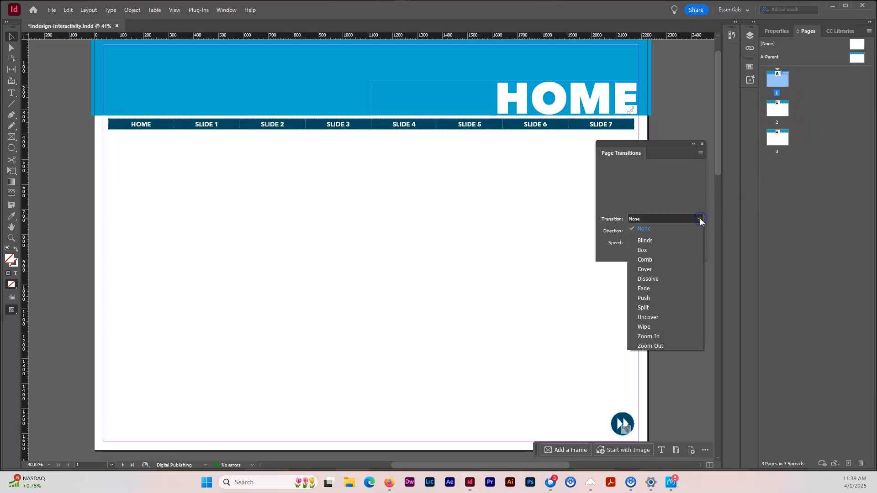
click(645, 269)
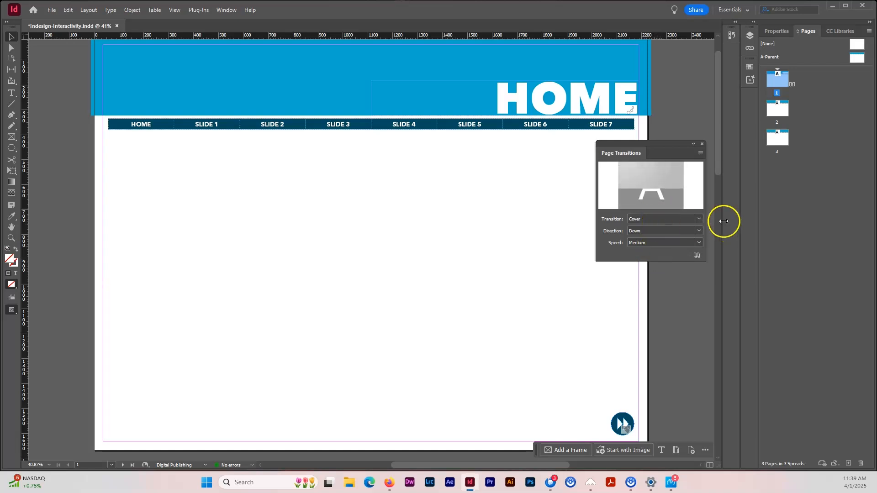
click(697, 219)
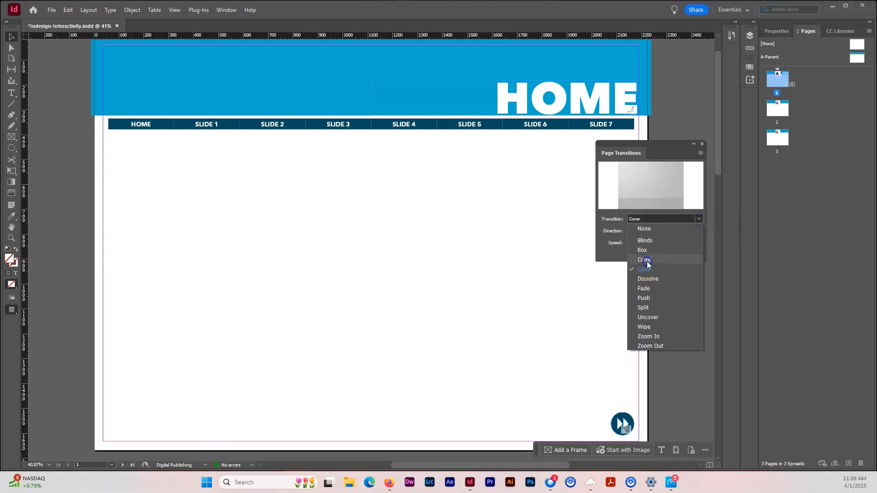
click(646, 260)
click(699, 218)
click(661, 243)
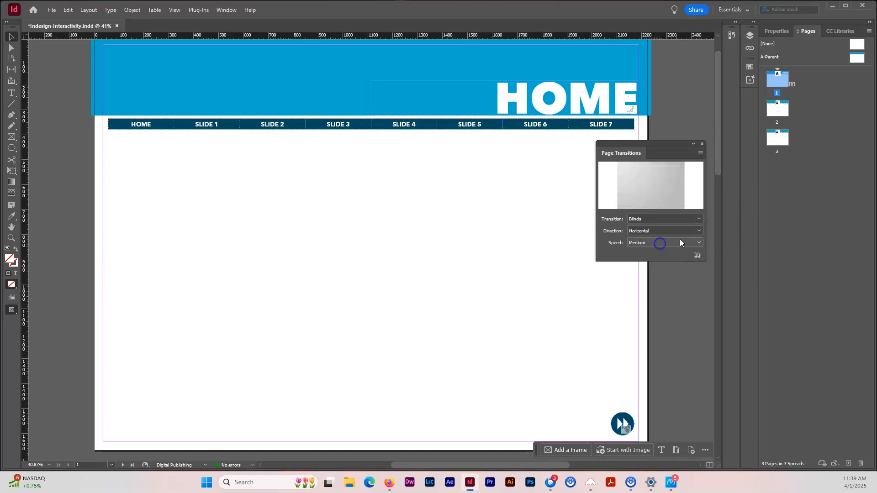
click(700, 218)
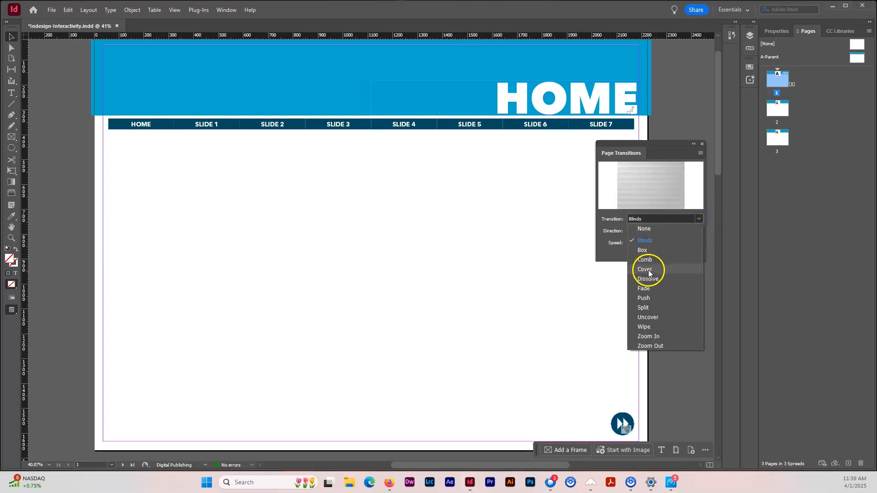
click(648, 288)
click(700, 220)
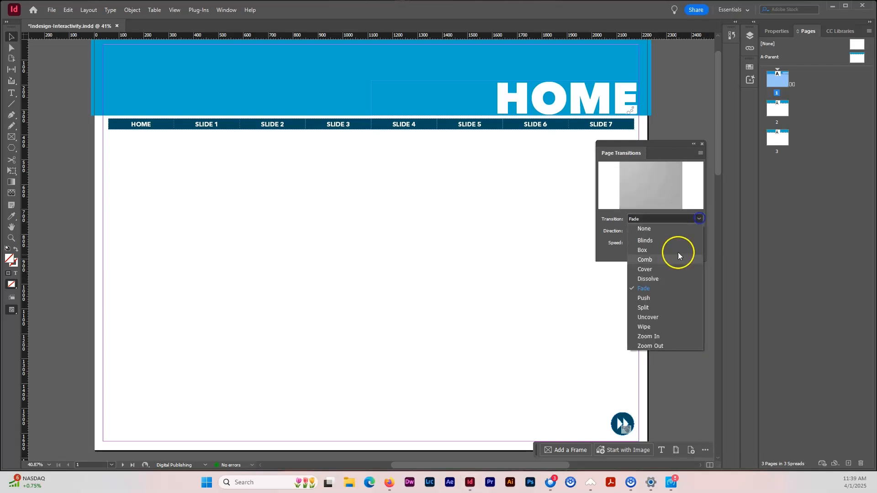
click(645, 307)
click(697, 220)
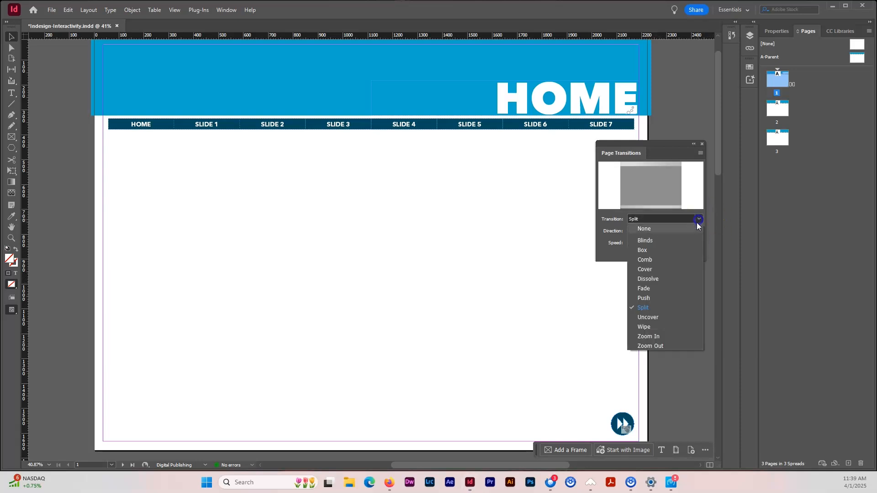
click(647, 333)
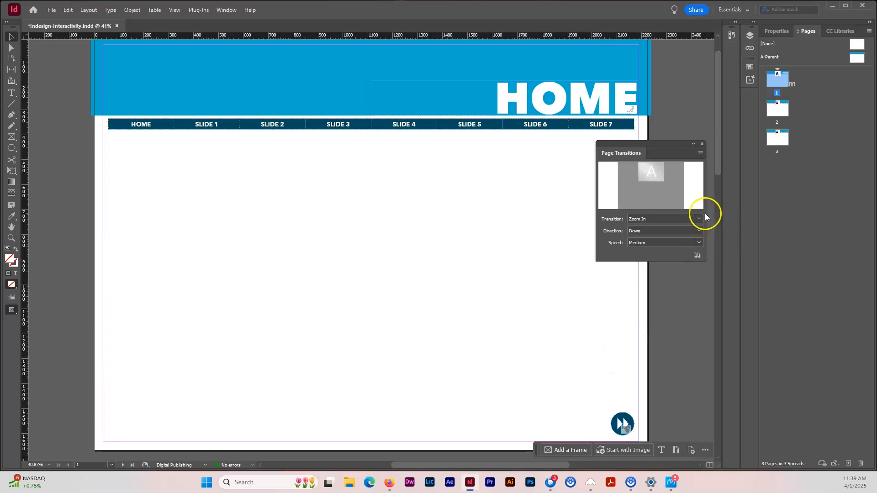
- Apply a Wipe transition to page 1 with direction Left and speed Fast
click(698, 219)
click(644, 327)
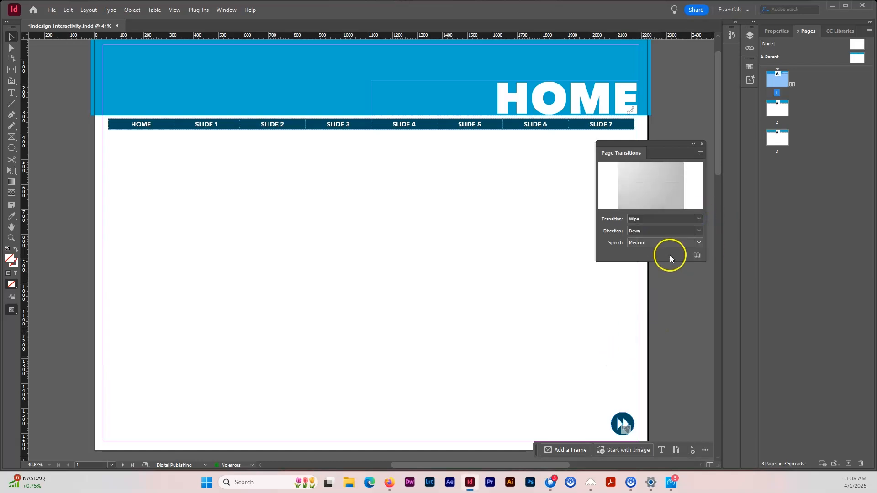
click(699, 231)
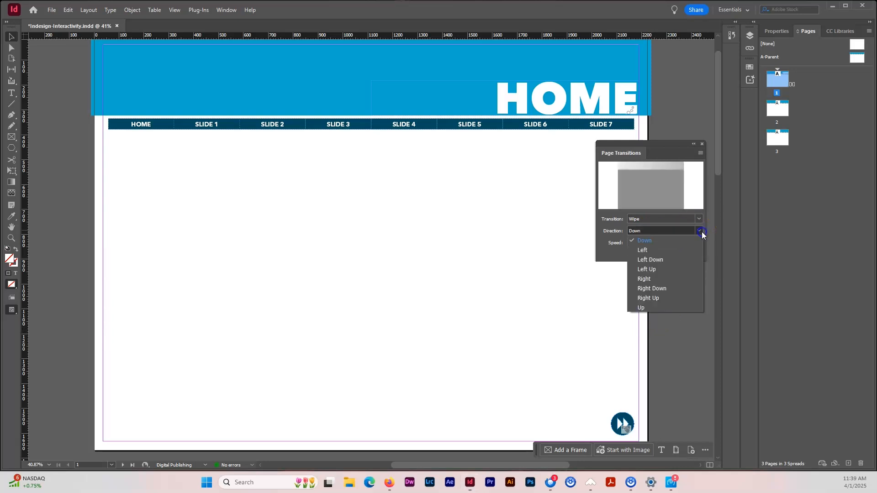
click(639, 248)
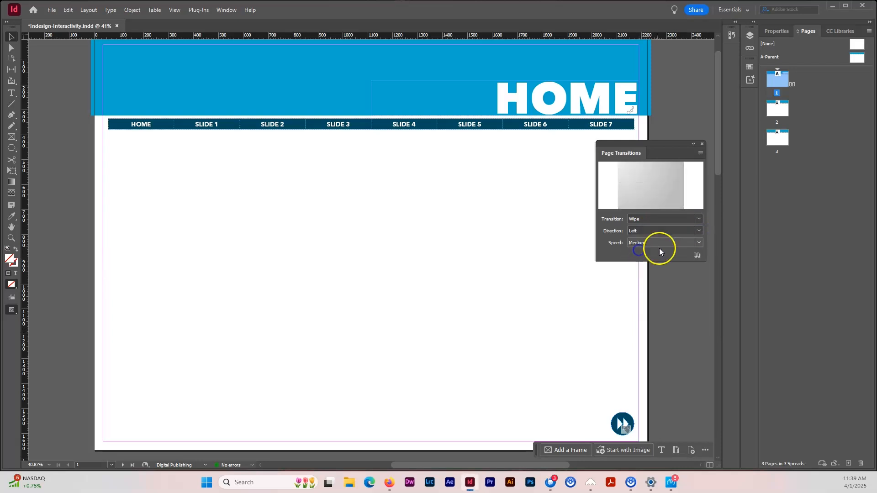
click(699, 243)
click(643, 271)
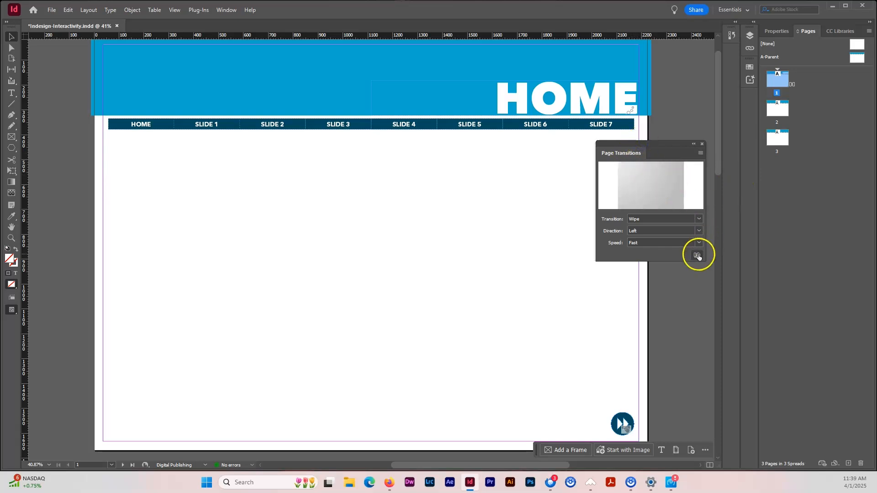
- Reopen the Animation panel, preview page 1, and close the preview and the Animation panel
click(702, 153)
click(227, 9)
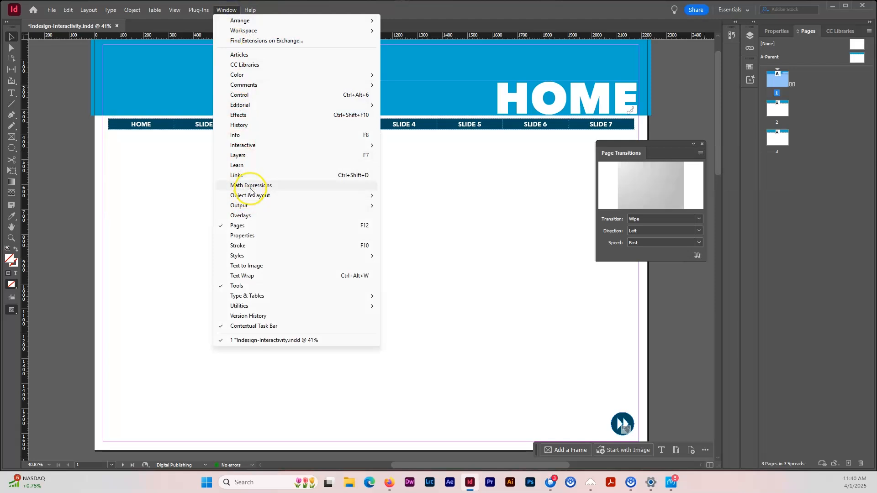
mouse_move(342, 149)
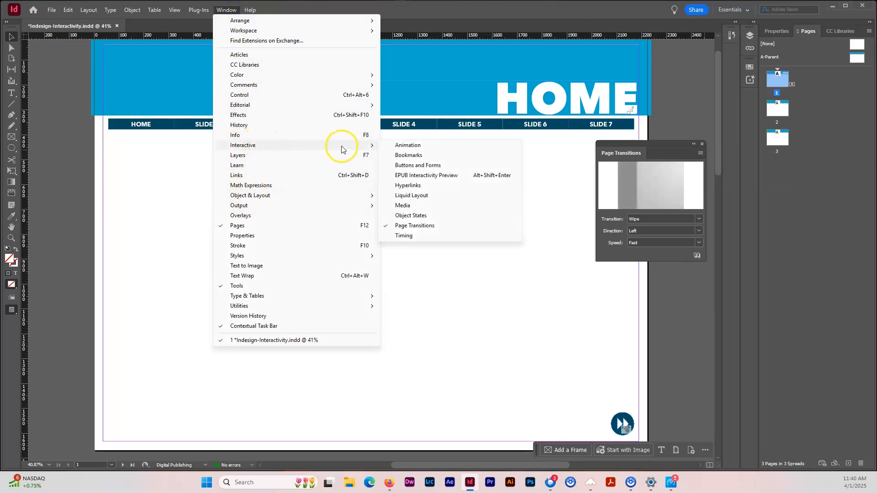
click(421, 147)
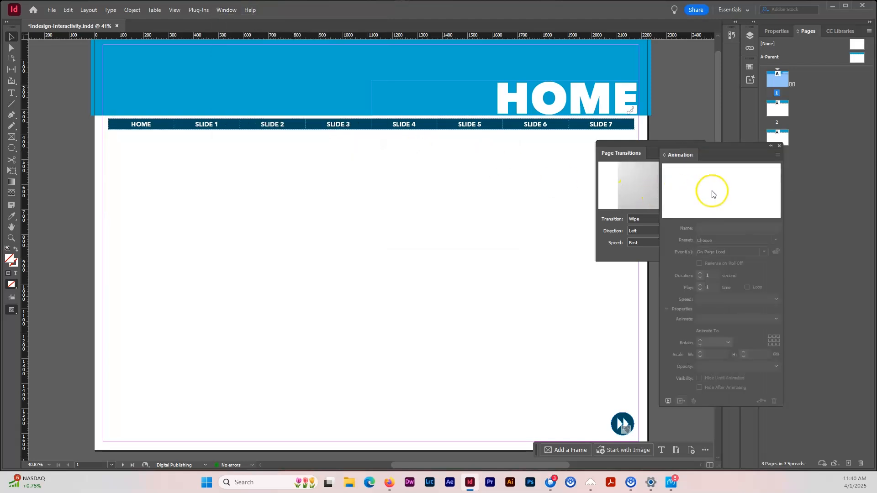
click(668, 401)
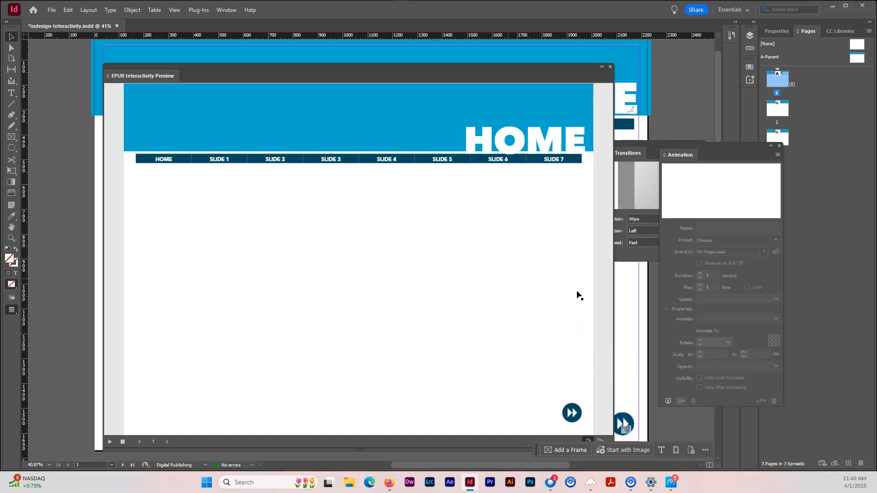
click(611, 67)
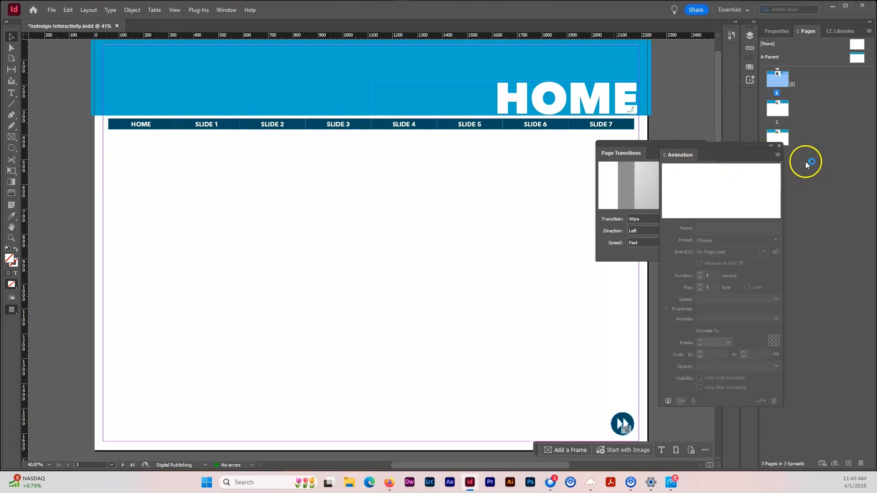
click(780, 147)
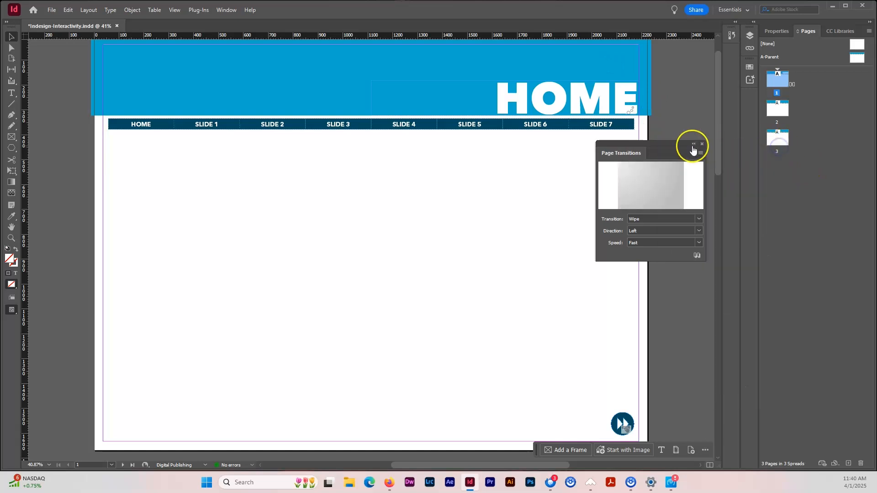
- Give page 2 a Comb page transition with Horizontal direction and Medium speed, and apply it to all spreads
drag(678, 142, 690, 136)
click(782, 108)
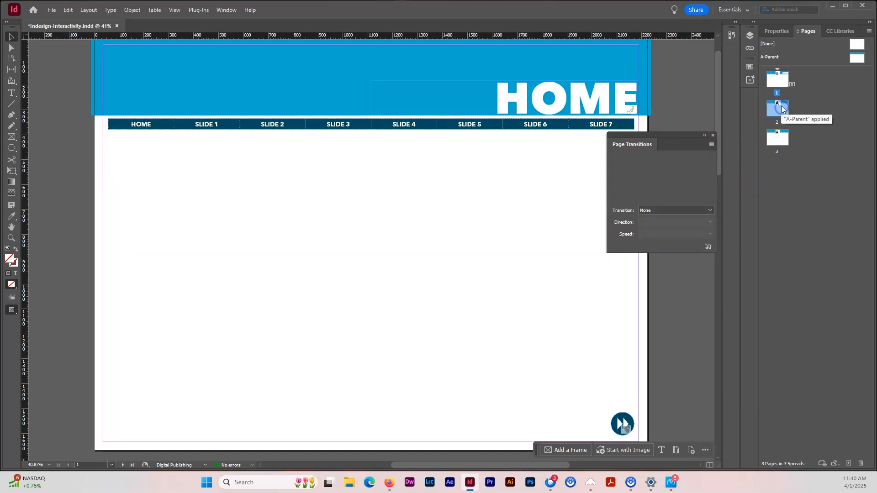
click(659, 212)
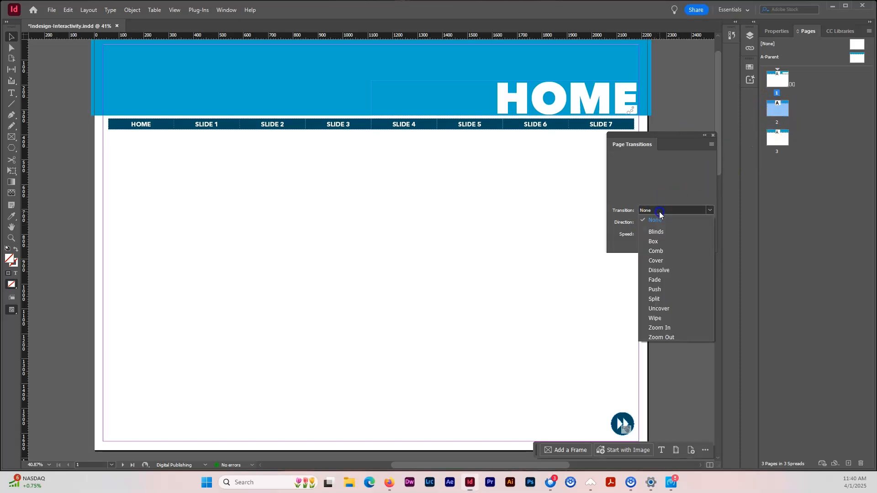
click(658, 229)
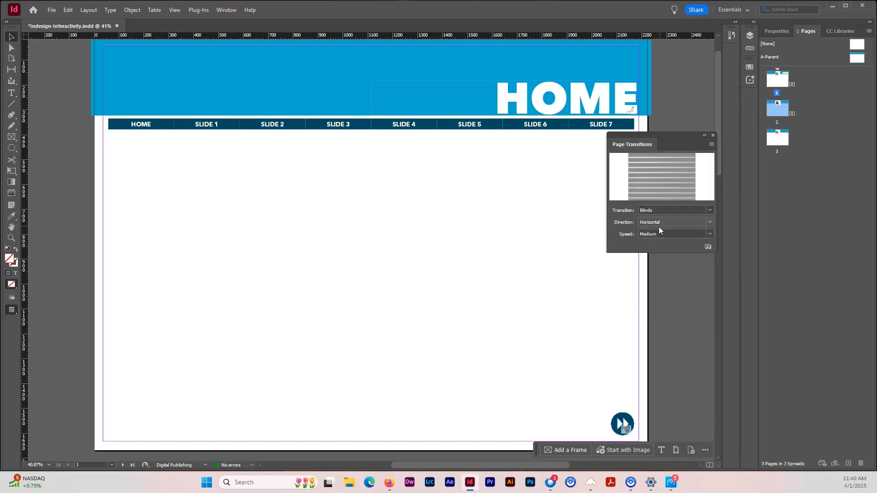
click(660, 212)
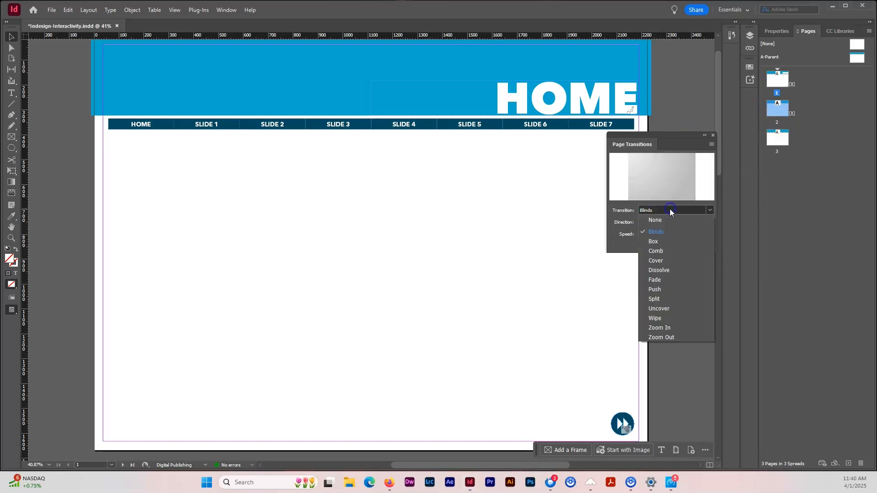
click(659, 251)
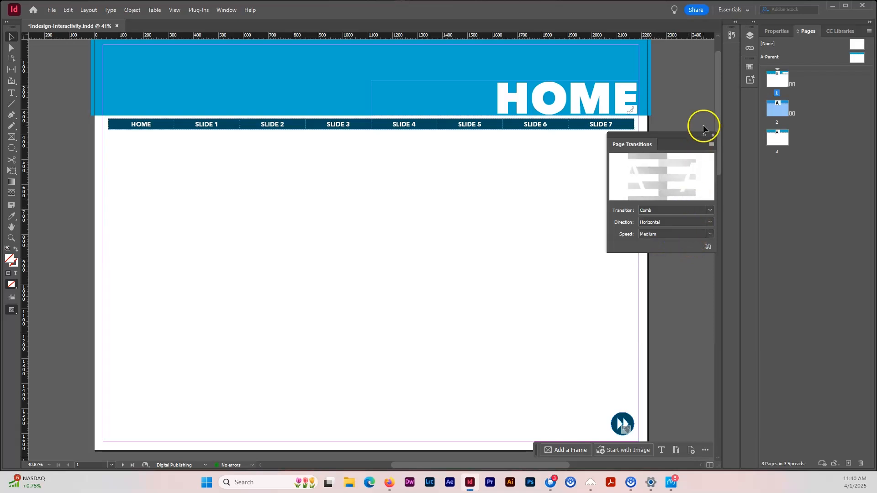
click(707, 247)
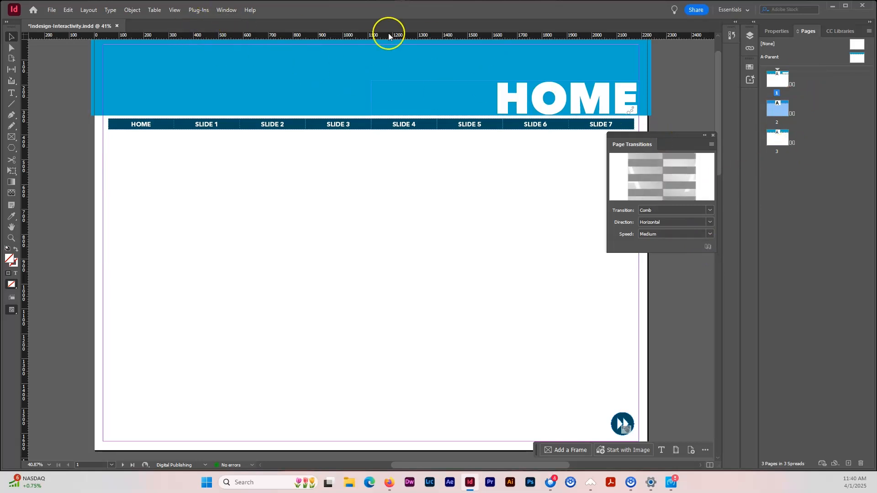
- Preview the slide through the Animation panel, and close the preview, the Animation panel and the Page Transitions panel
click(241, 11)
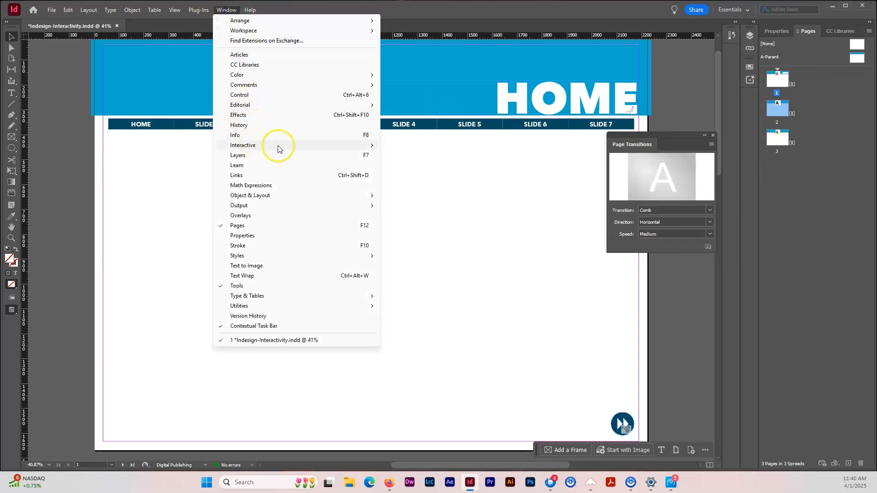
mouse_move(280, 145)
click(407, 146)
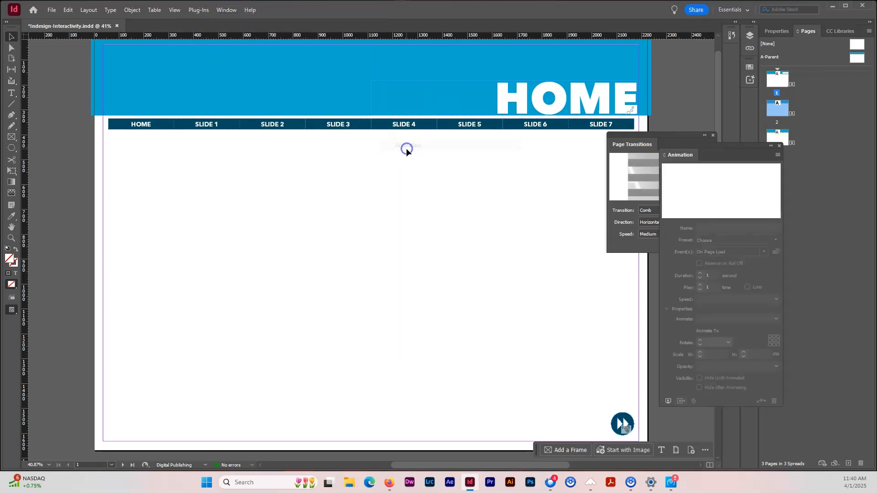
click(668, 401)
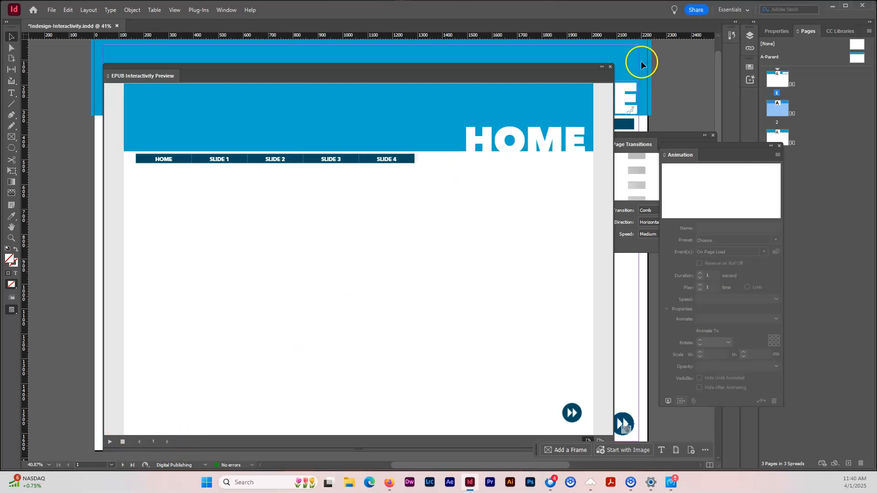
click(610, 66)
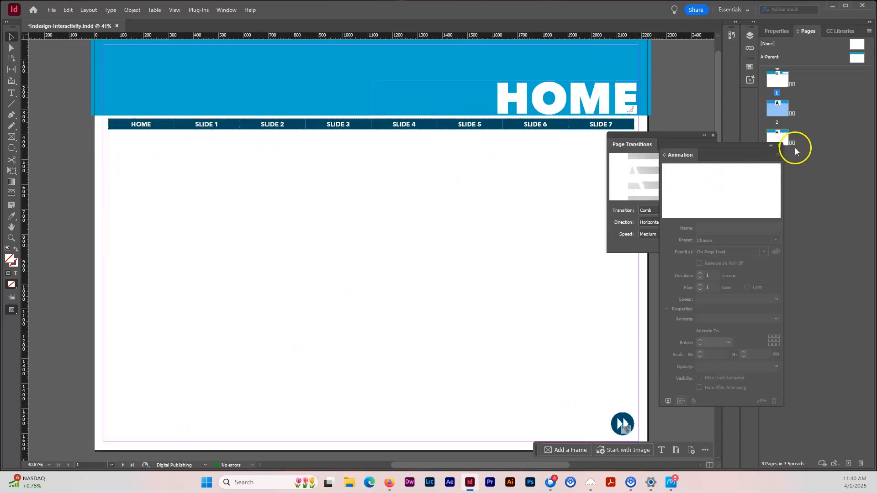
click(779, 145)
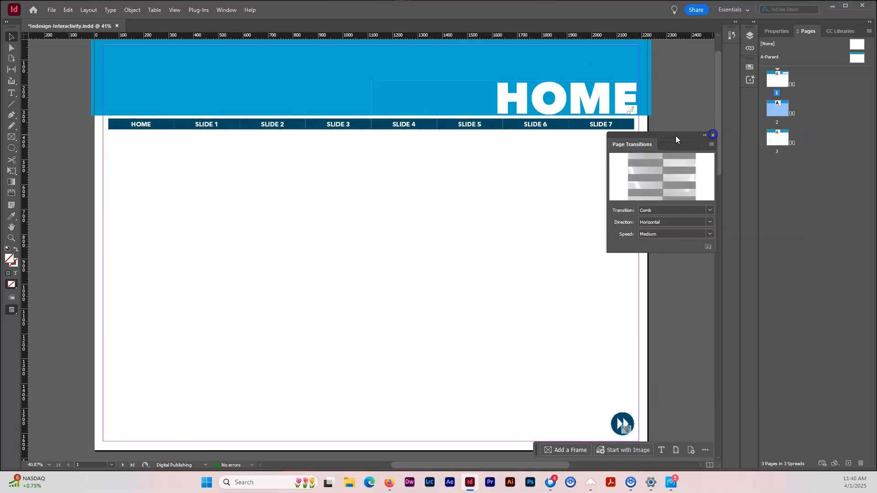
click(712, 135)
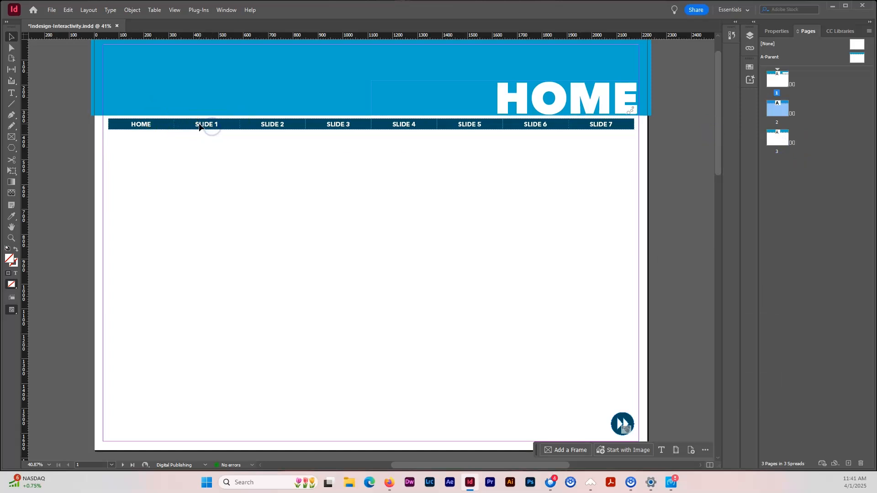
- On the A-Parent page, convert the SLIDE 1 navigation box into a button
double_click(842, 60)
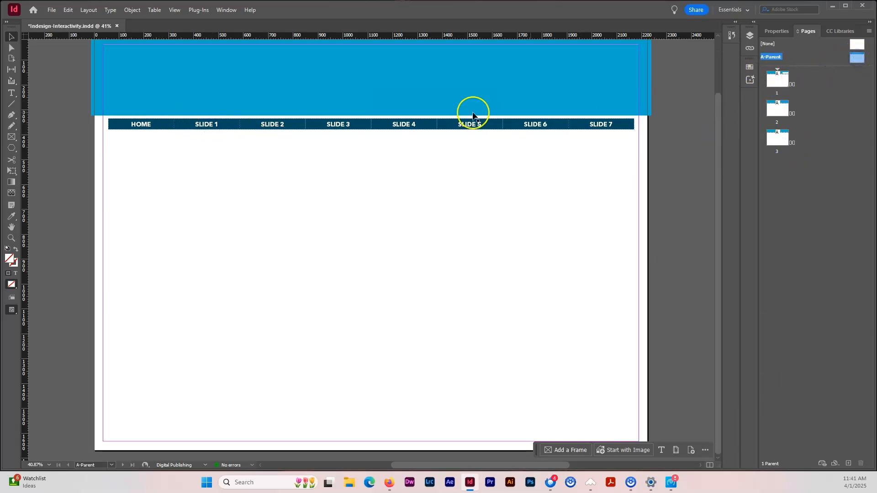
click(214, 124)
click(226, 10)
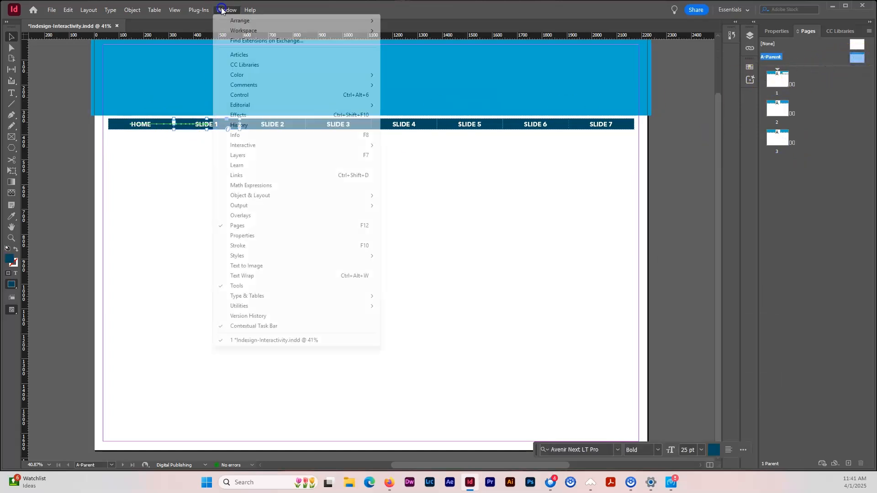
mouse_move(344, 145)
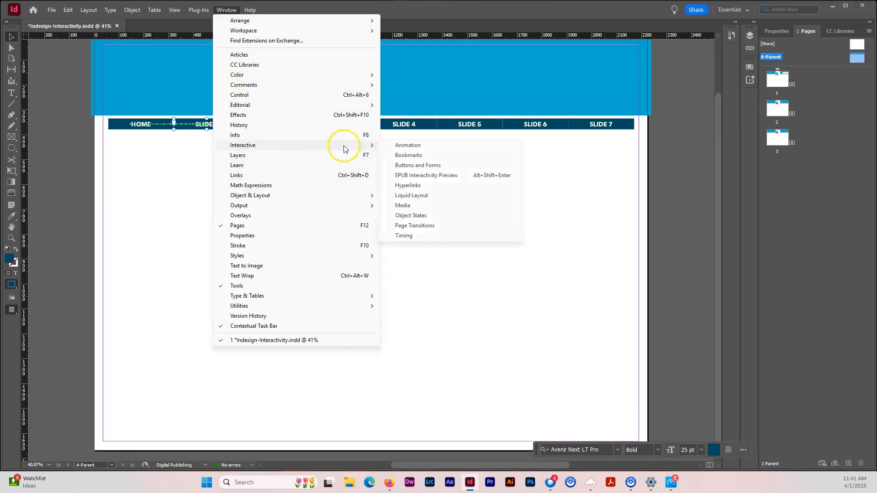
click(411, 164)
click(601, 148)
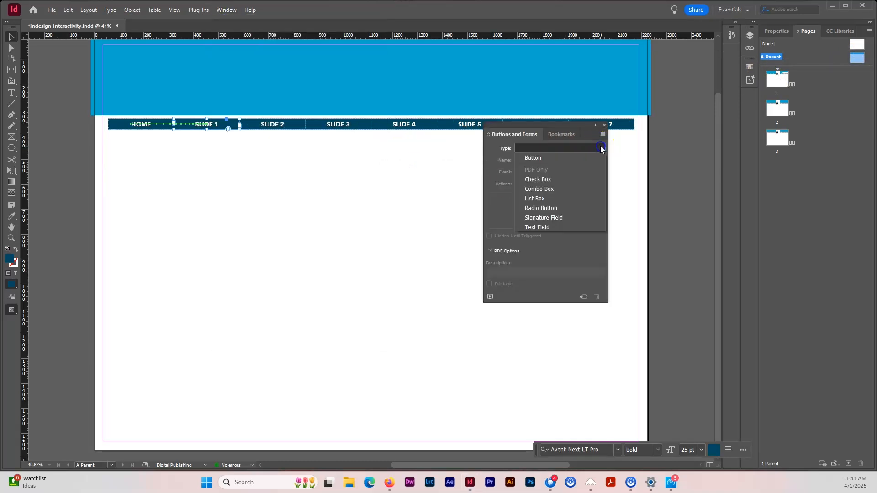
click(550, 158)
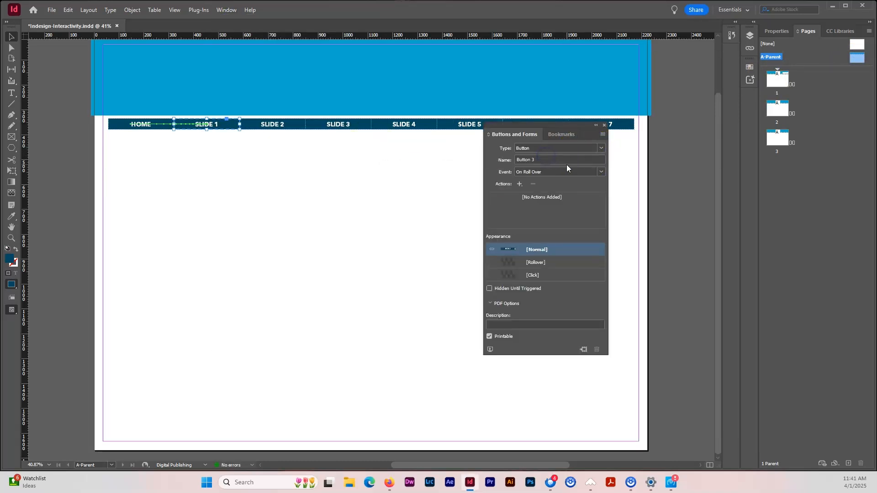
- Set the SLIDE 1 button's event to On Release or Tap and add a Go To Next Page action
click(596, 174)
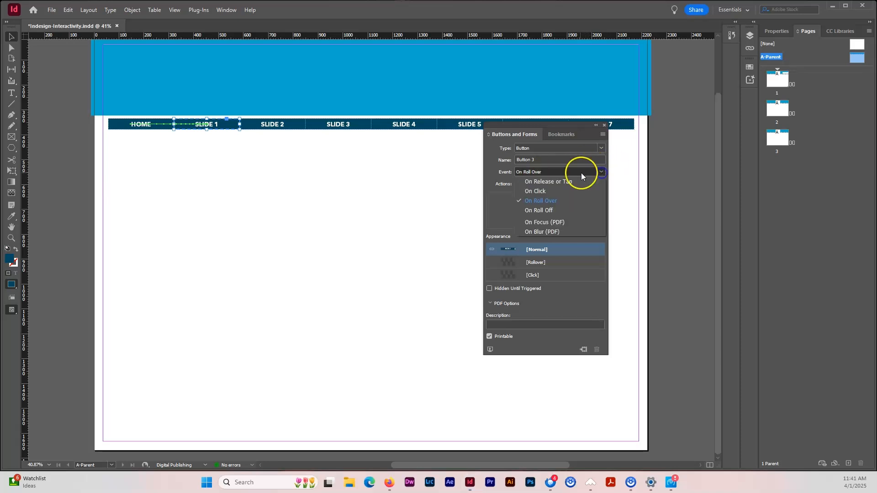
click(546, 182)
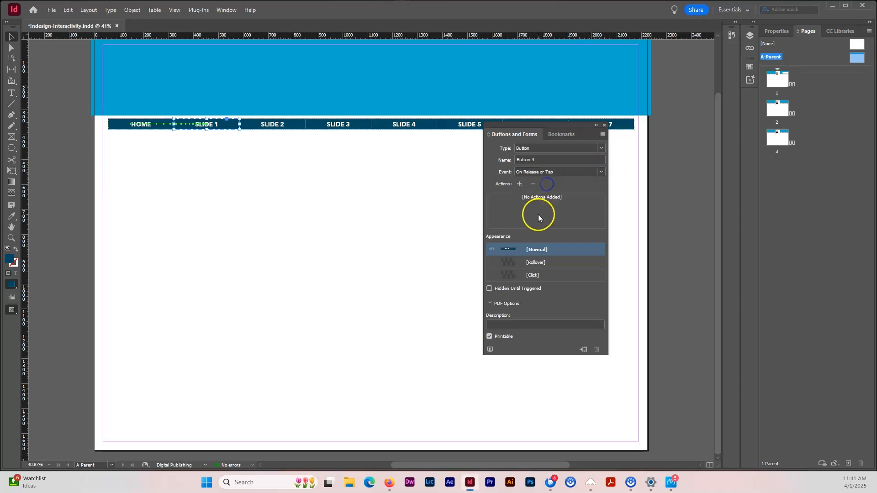
click(520, 184)
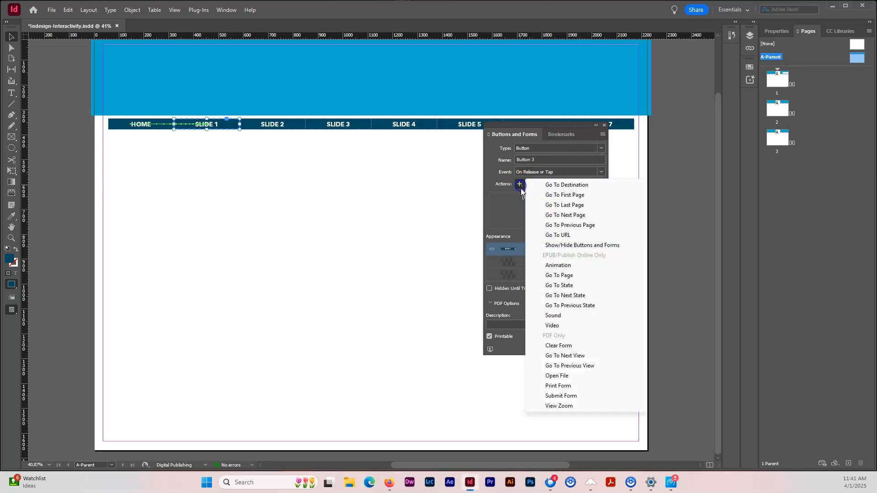
click(567, 215)
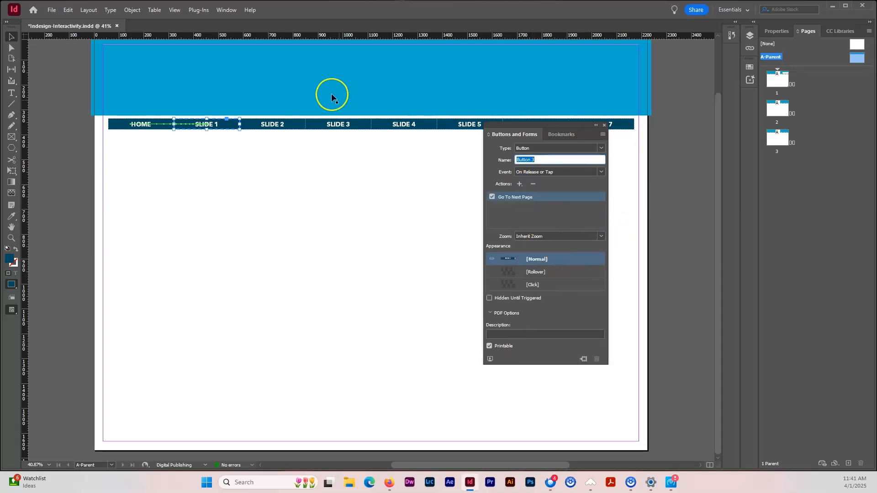
- Return to page 1, preview its interactivity, and close the preview, the Buttons and Forms panel and the Animation panel
double_click(779, 84)
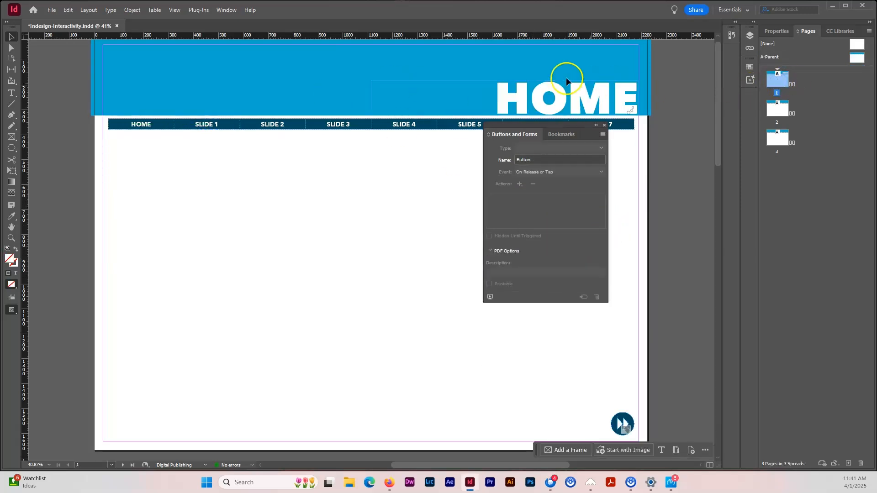
click(223, 11)
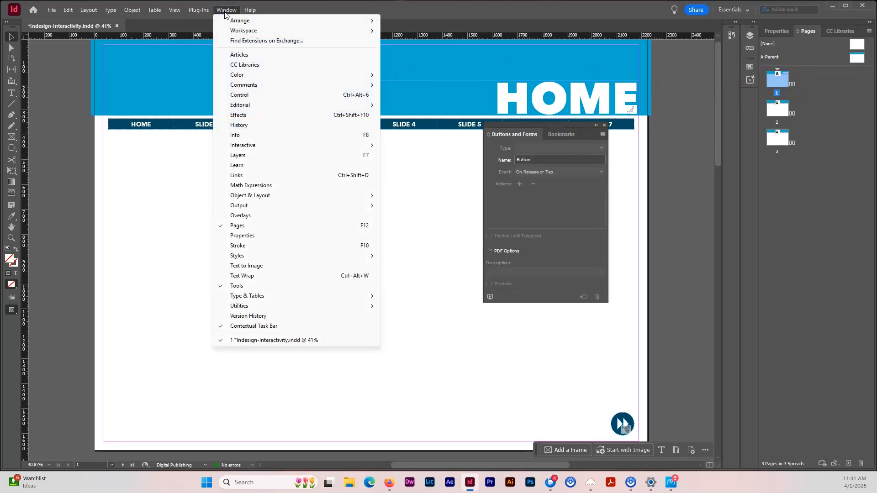
mouse_move(254, 145)
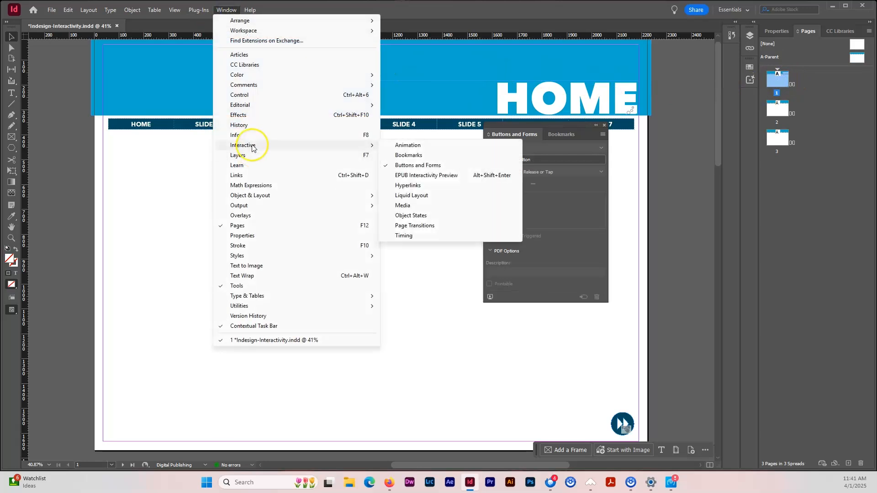
click(432, 146)
click(667, 401)
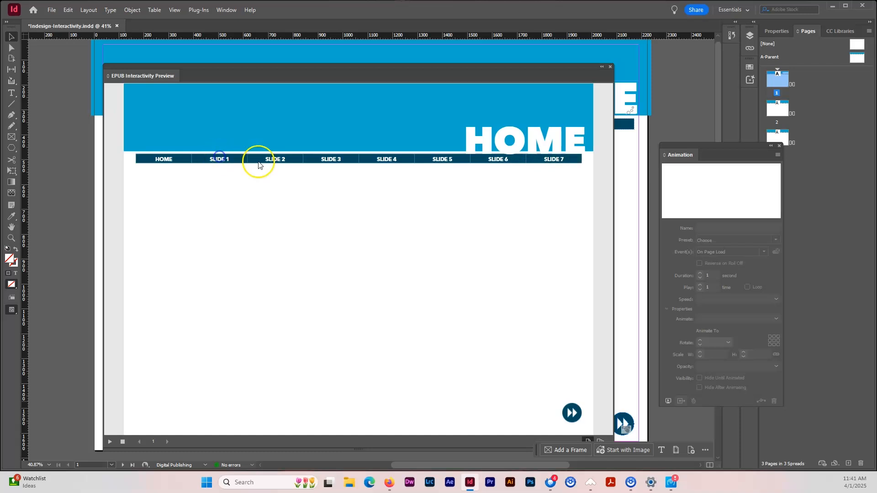
click(610, 67)
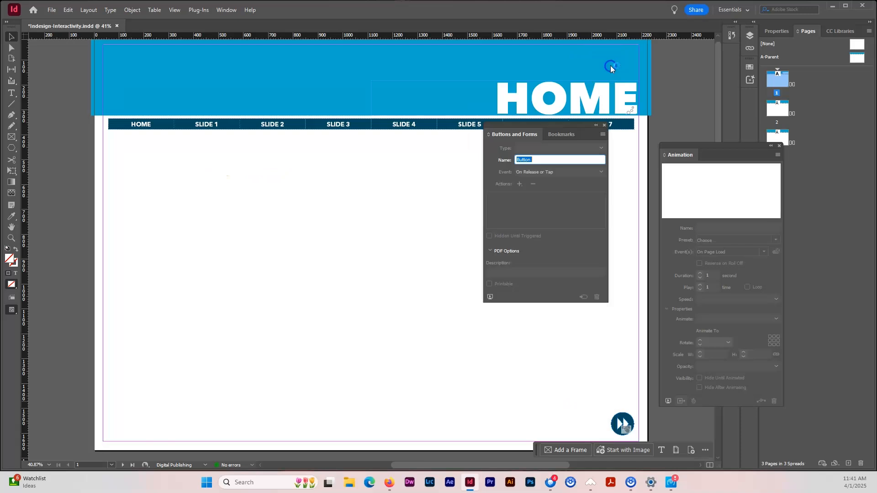
click(604, 125)
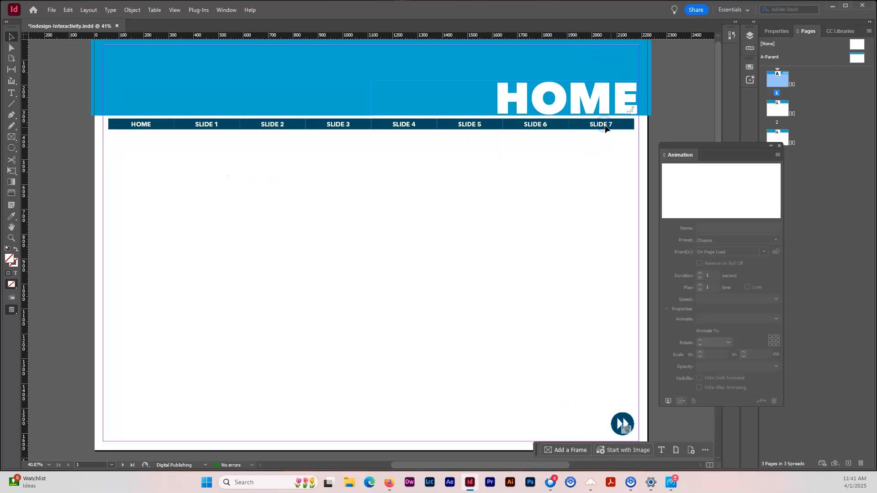
click(779, 146)
- Export all pages as an Adobe PDF (Interactive) named Indesign-Interactivity, with page transitions from the document
click(46, 10)
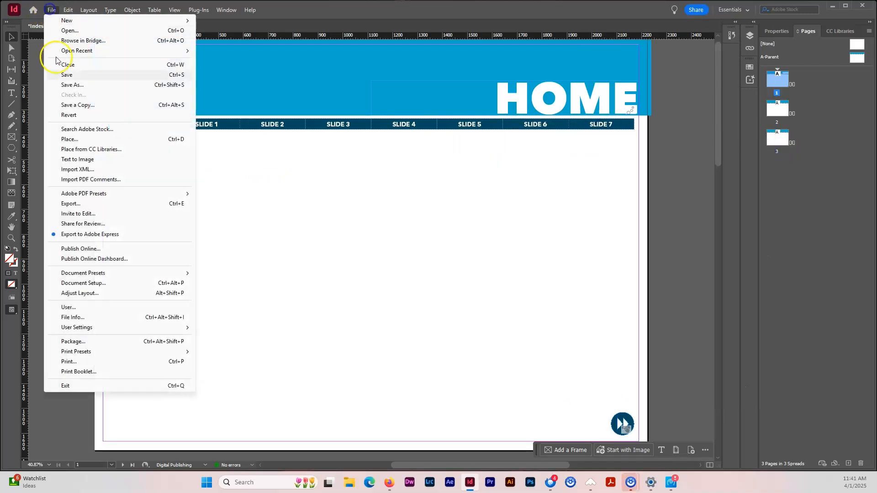
click(72, 202)
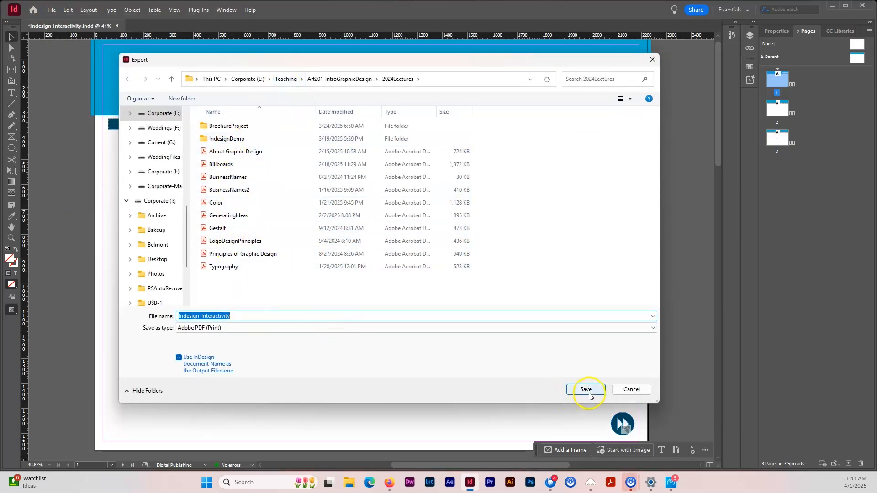
click(469, 328)
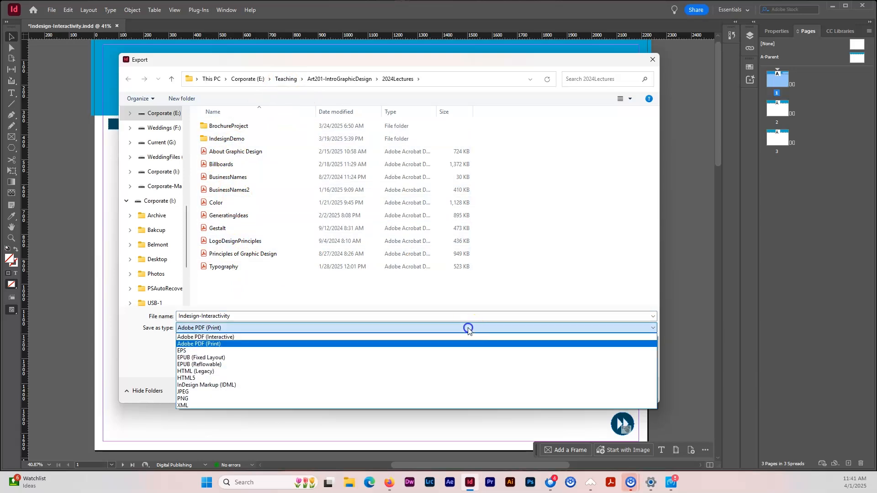
click(232, 338)
click(578, 394)
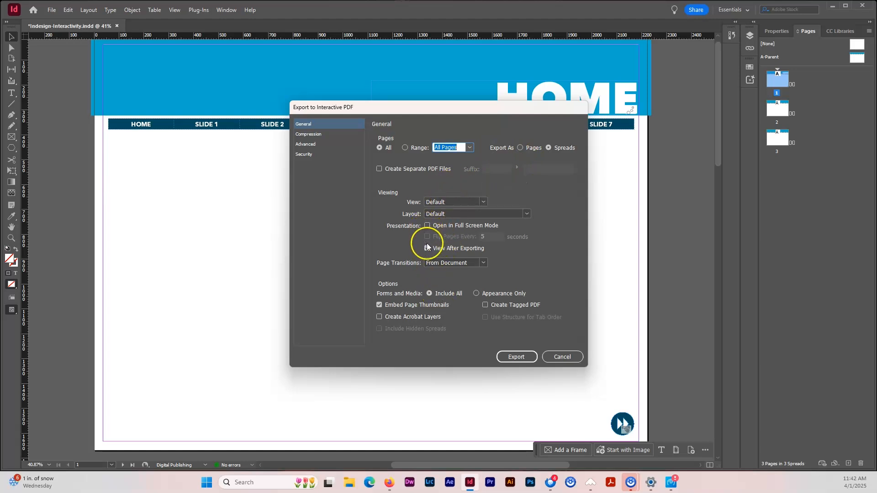
click(508, 355)
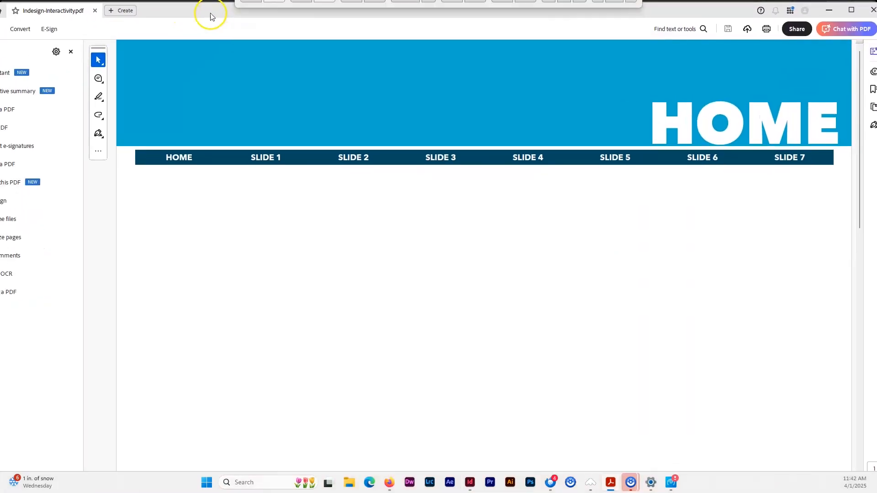
- Test the SLIDE 1 button in the exported PDF in Acrobat, and close the PDF
click(71, 53)
drag(462, 8, 456, 25)
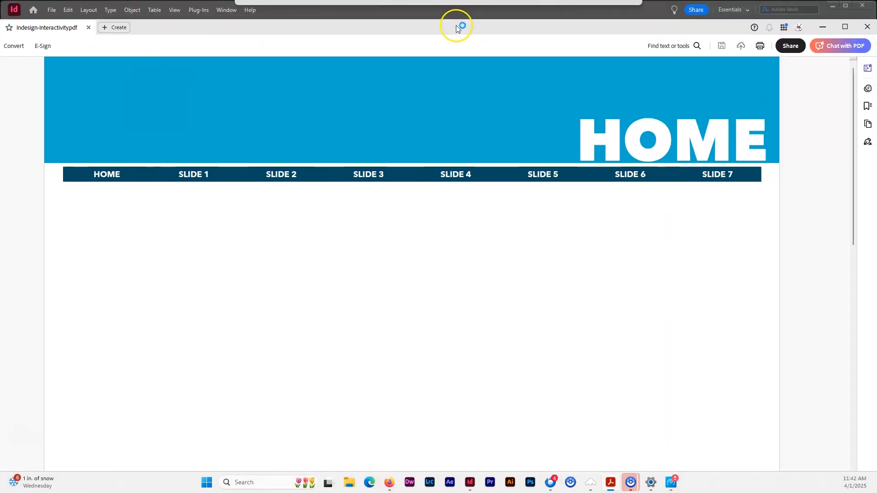
click(201, 174)
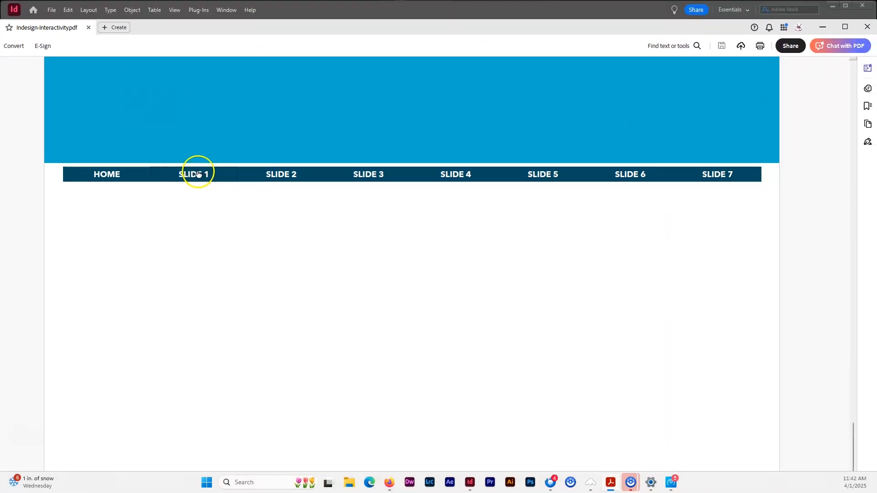
click(868, 27)
scroll(651, 166, down, 4)
scroll(652, 165, up, 4)
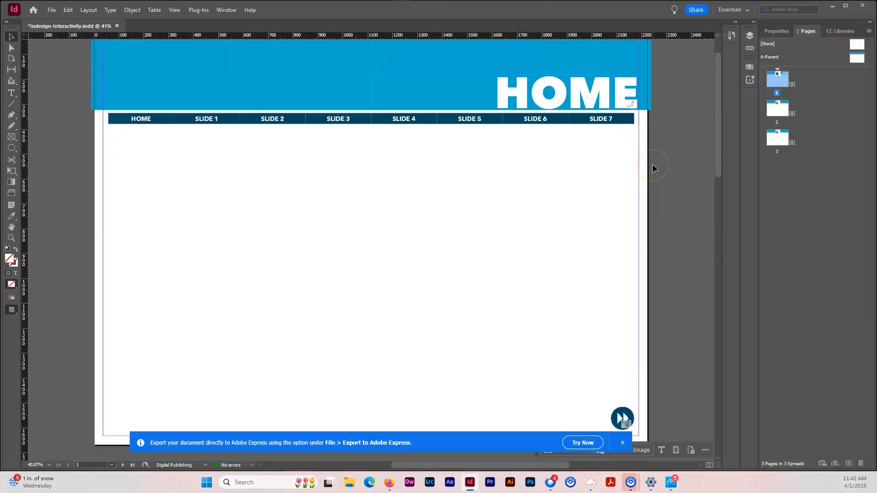
scroll(652, 165, up, 2)
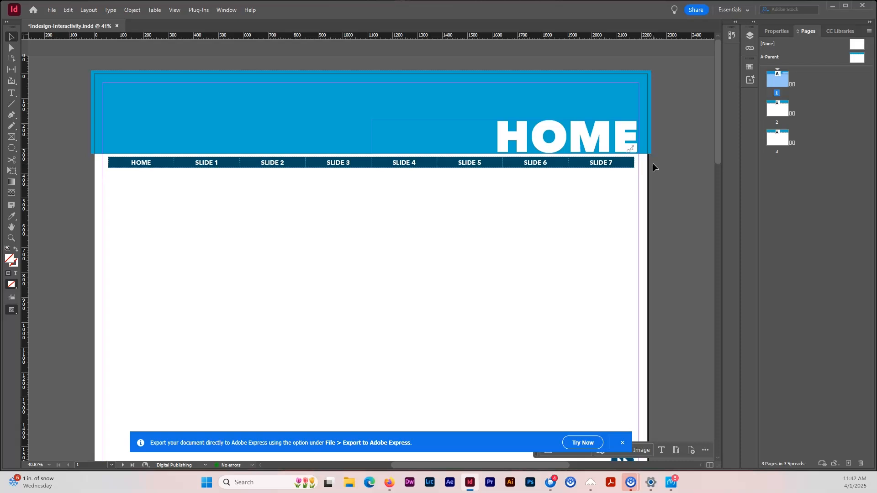
click(606, 141)
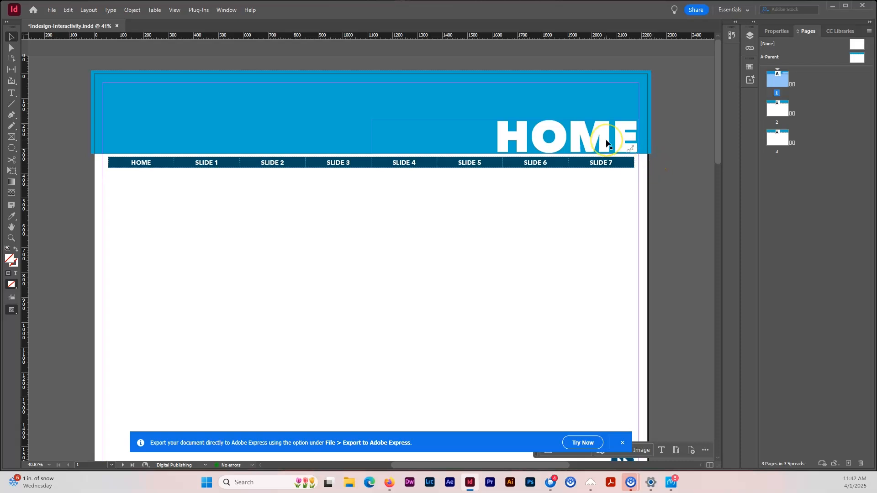